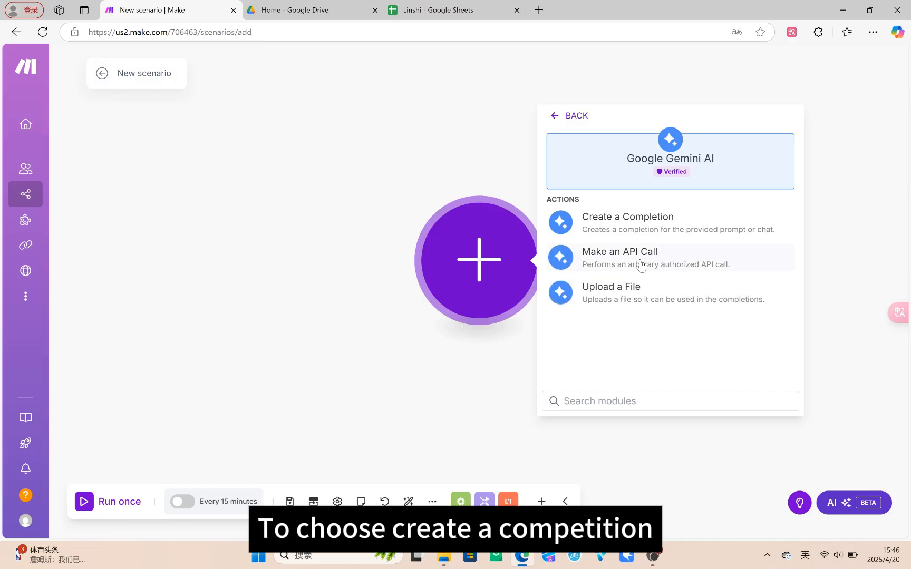
# Step: Add the Gemini Create a Completion module and assign it the second "My Gemini AI connection" entry
pyautogui.click(637, 228)
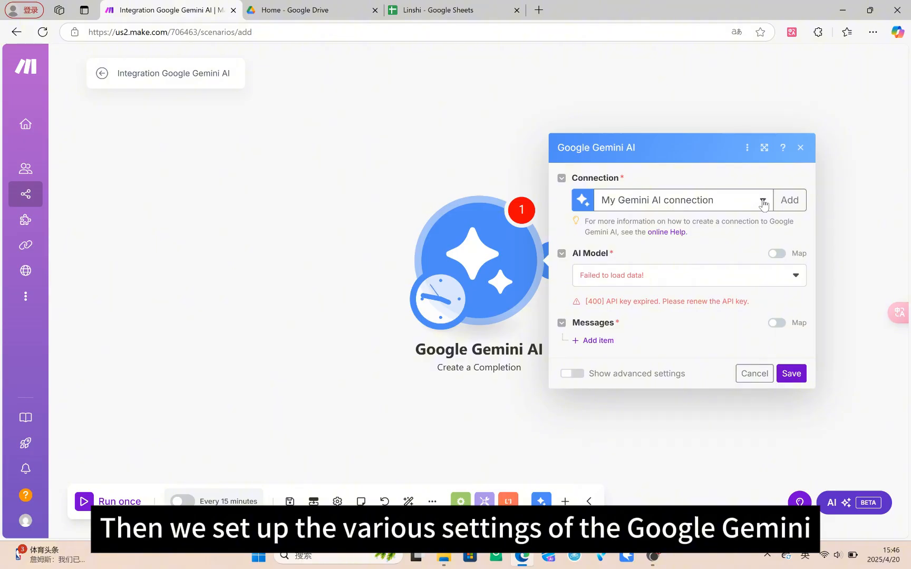
pyautogui.click(763, 204)
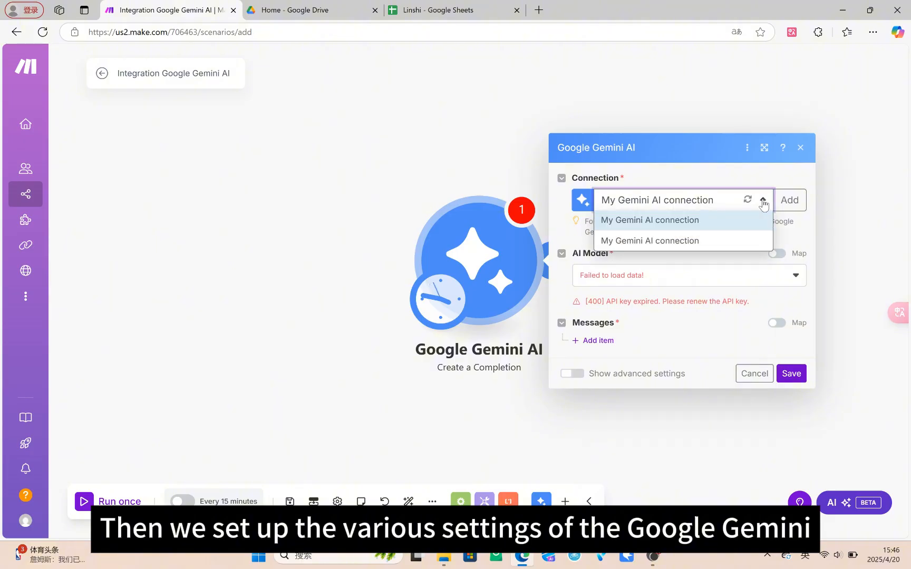
pyautogui.click(705, 241)
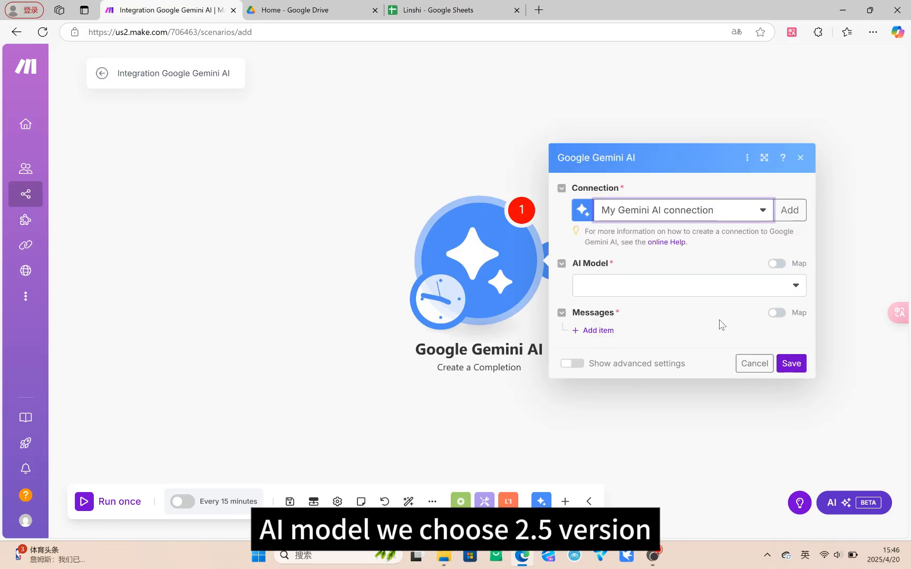
# Step: Set the module's AI model to Gemini 2.5 Pro Experimental 03-25
pyautogui.click(795, 291)
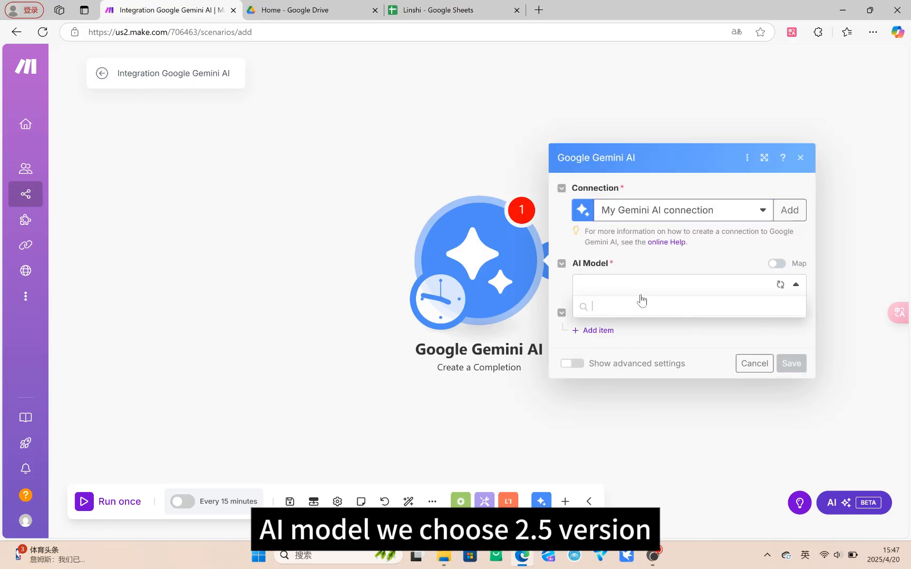
pyautogui.scroll(-4, 653, 466)
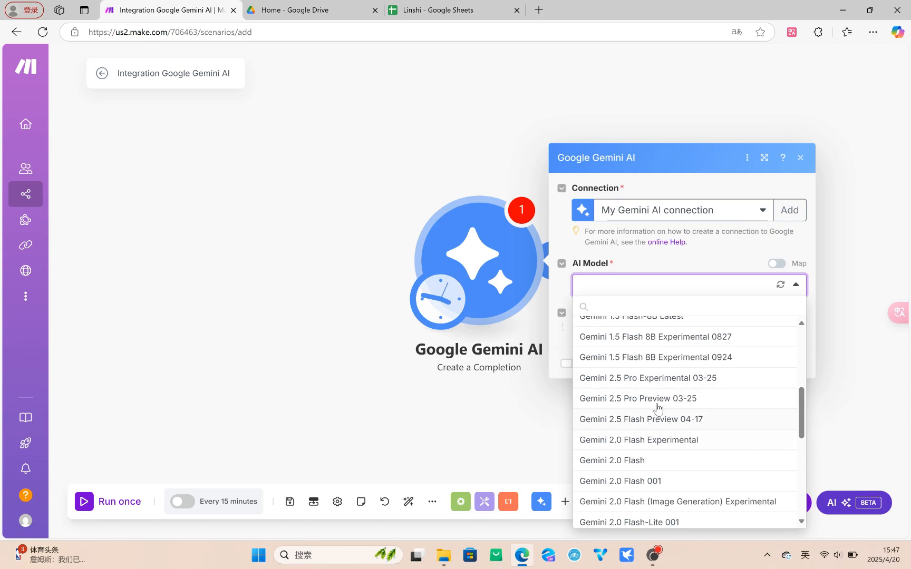
pyautogui.scroll(2, 660, 446)
pyautogui.scroll(-2, 659, 442)
pyautogui.click(658, 376)
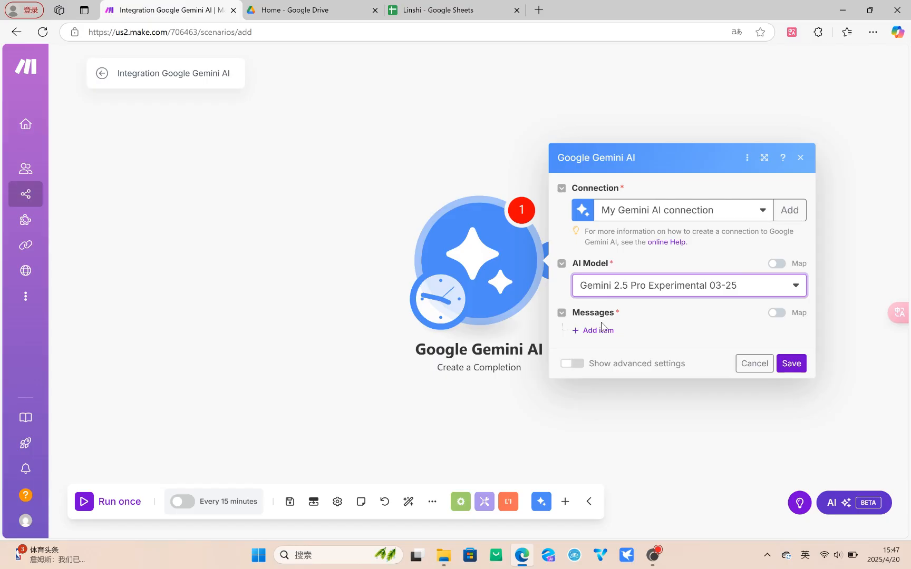
# Step: Add a message with the role User and give it one part of message type Text
pyautogui.click(586, 330)
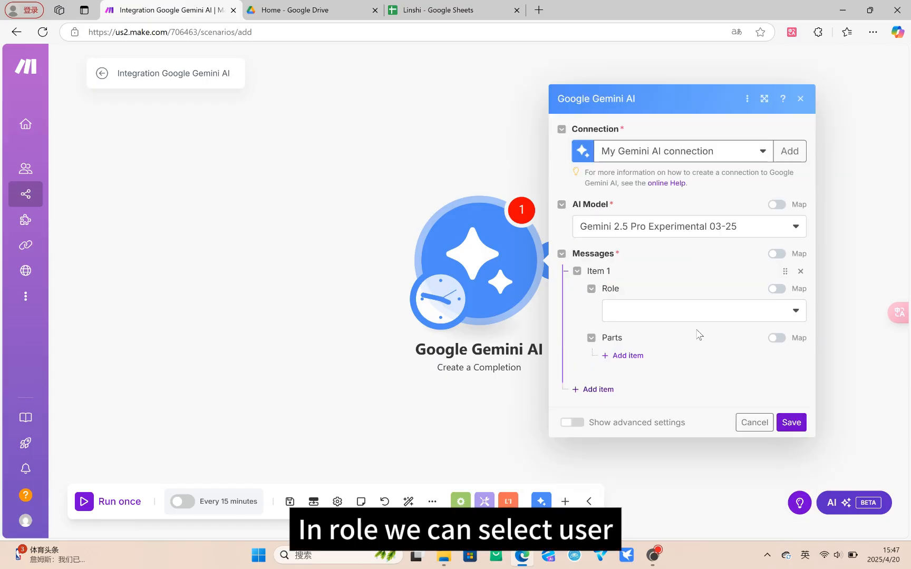
pyautogui.click(795, 313)
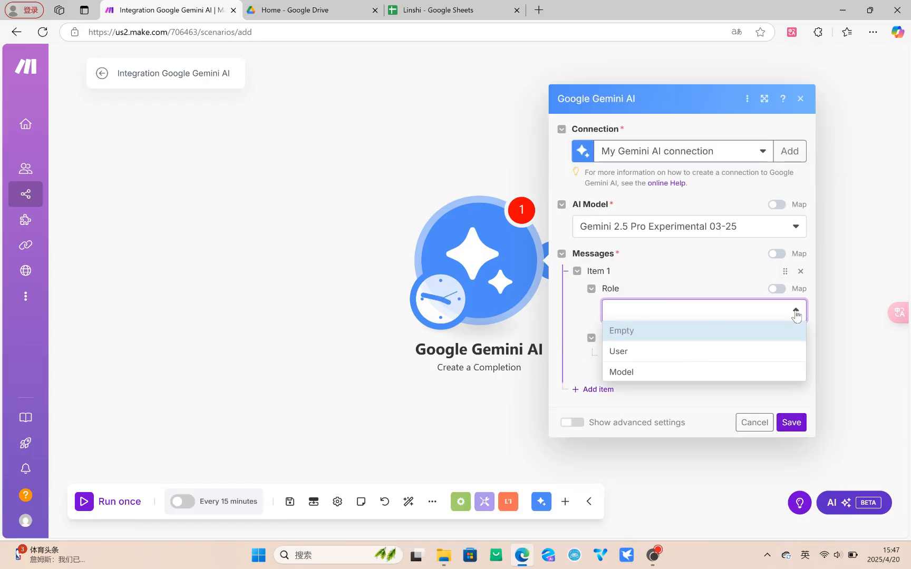
pyautogui.click(640, 356)
pyautogui.click(624, 357)
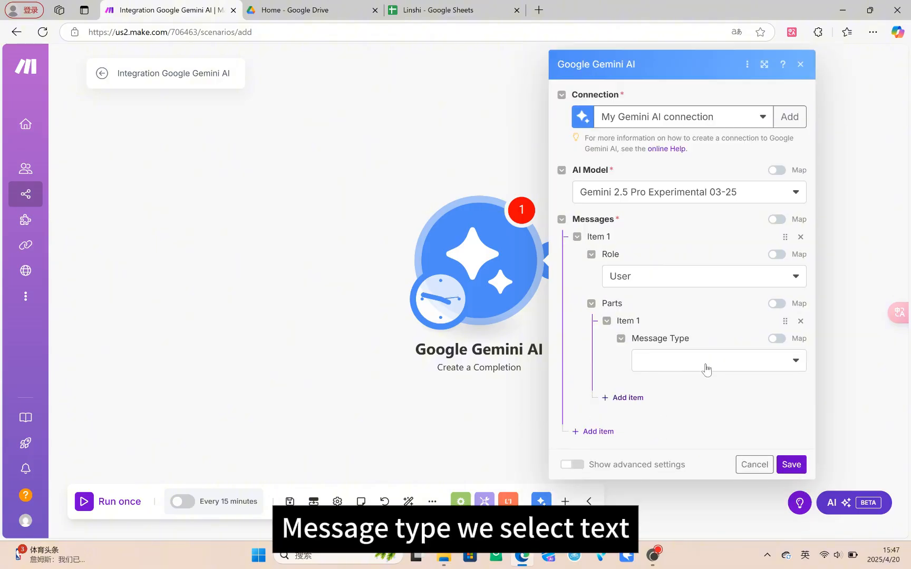
pyautogui.click(794, 362)
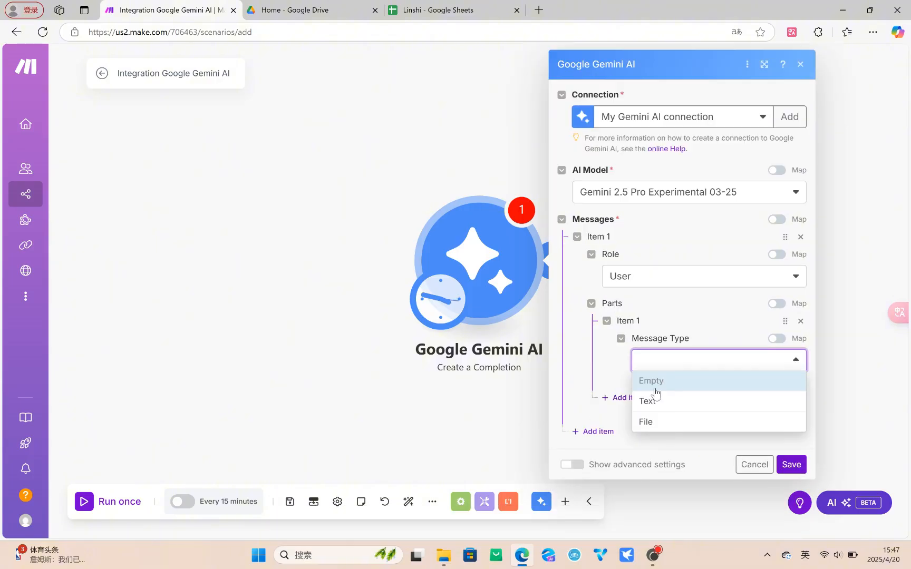
pyautogui.click(655, 401)
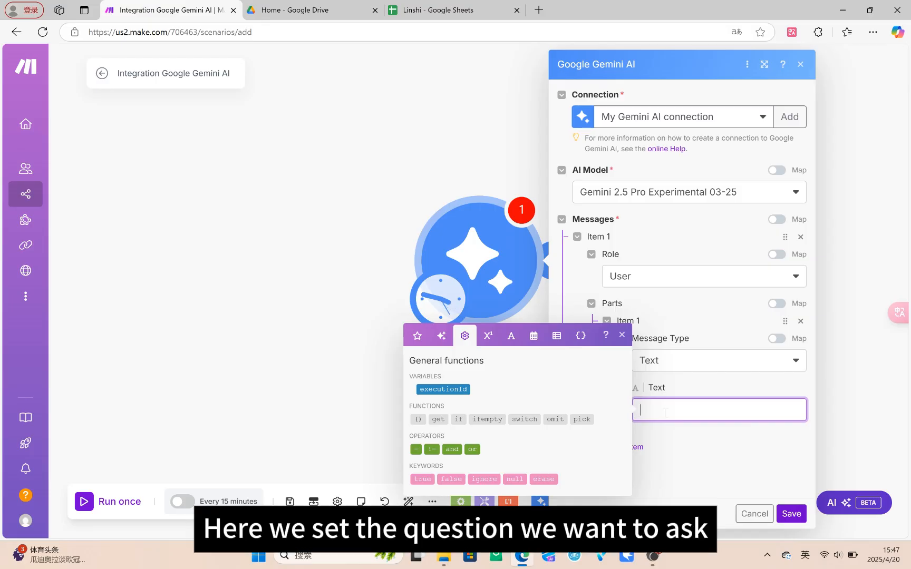
# Step: Enter "How to find a good job?" as the message text and save the Gemini module
pyautogui.write('How to f')
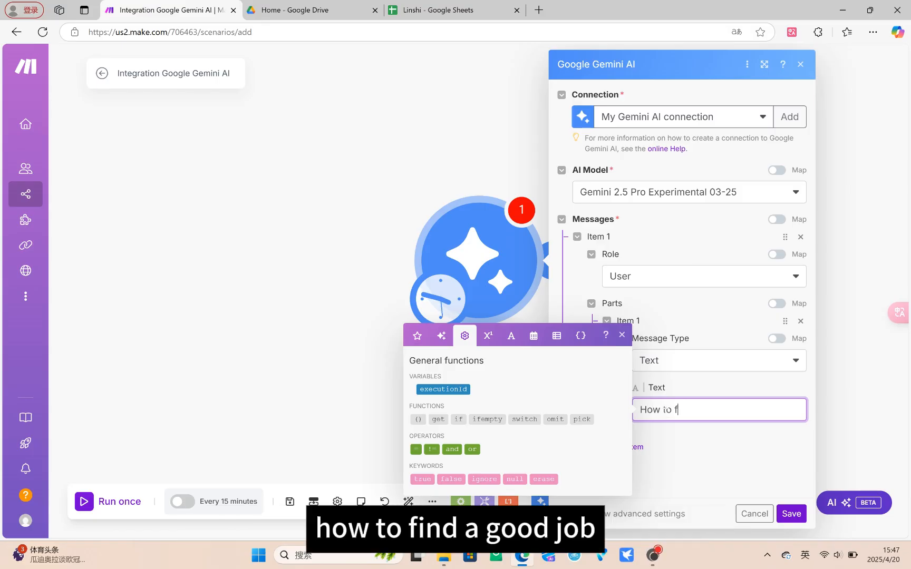
pyautogui.write('ind a g')
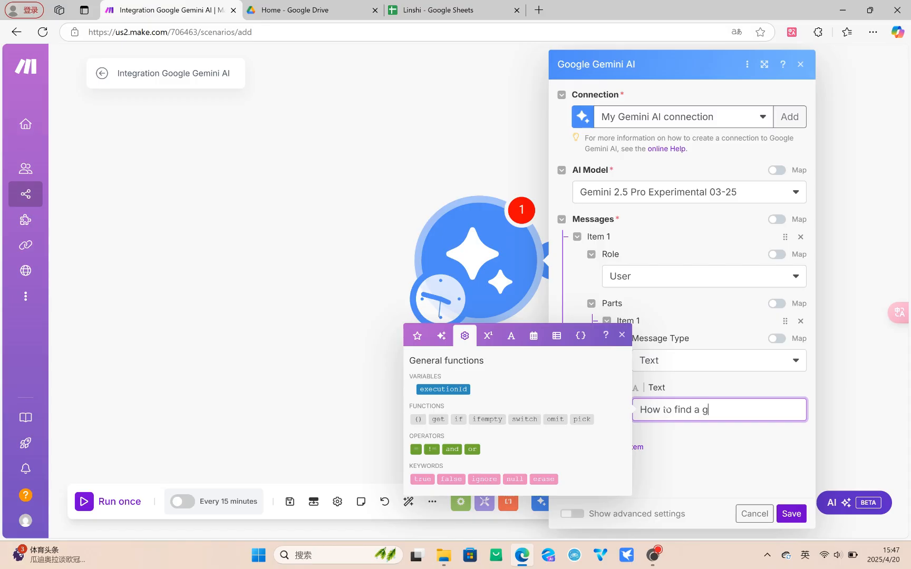
pyautogui.write('ood job?')
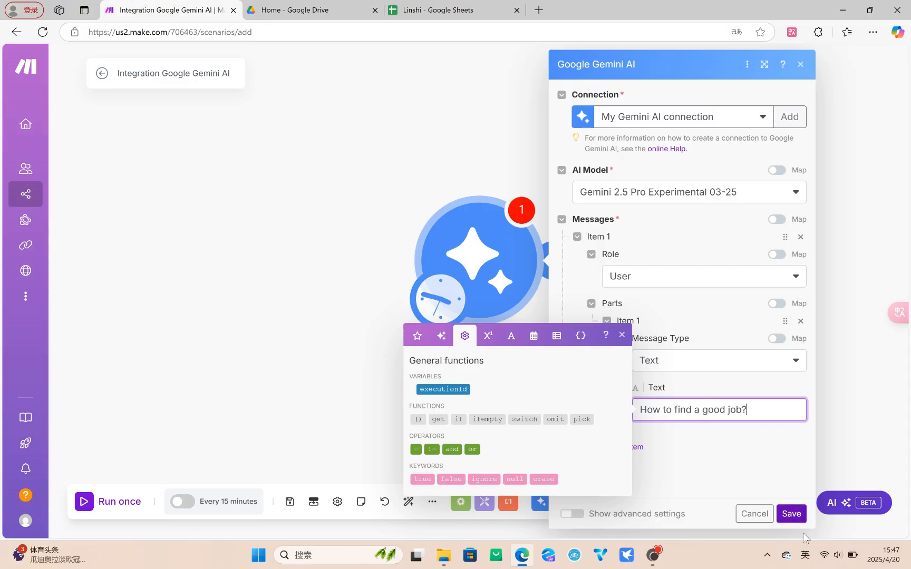
pyautogui.click(790, 514)
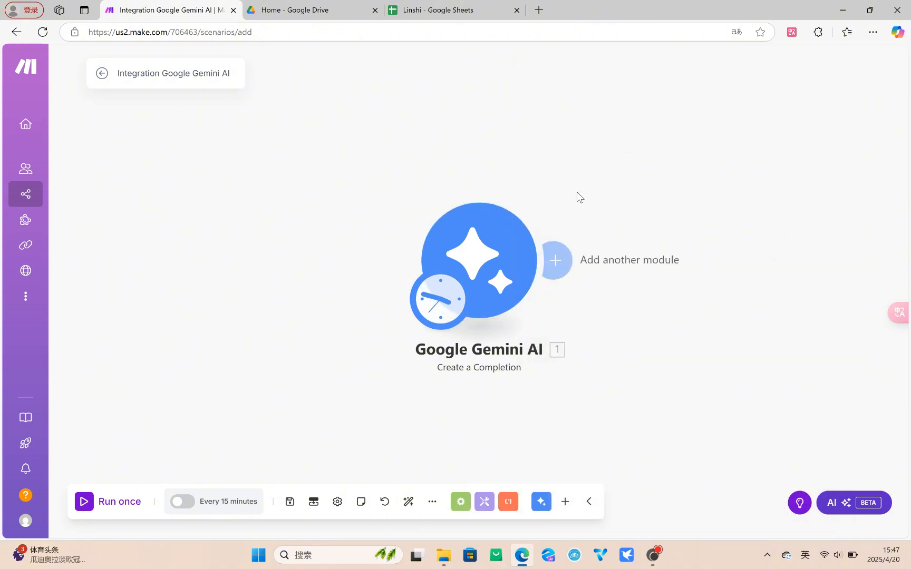
# Step: Add a Google Sheets "Add a Row" module after the Gemini module
pyautogui.click(557, 261)
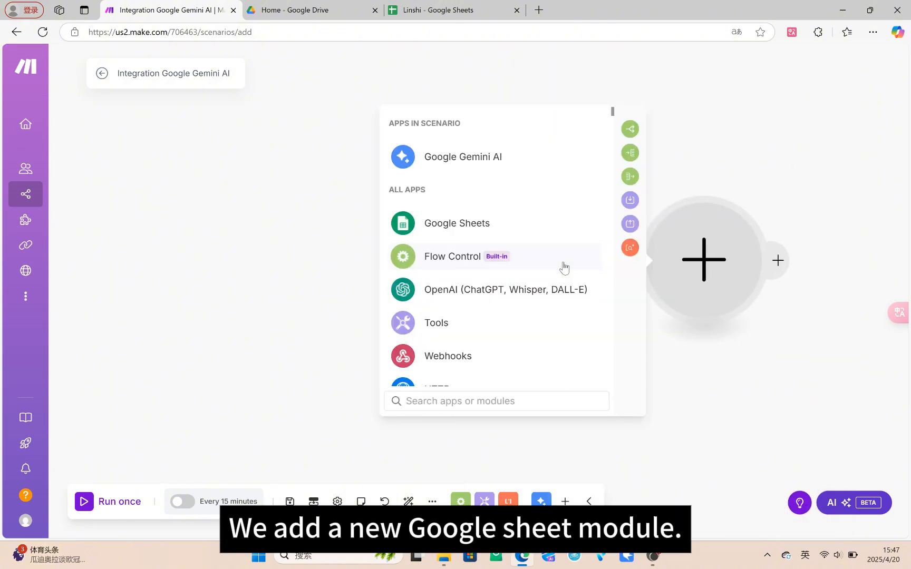
pyautogui.click(465, 221)
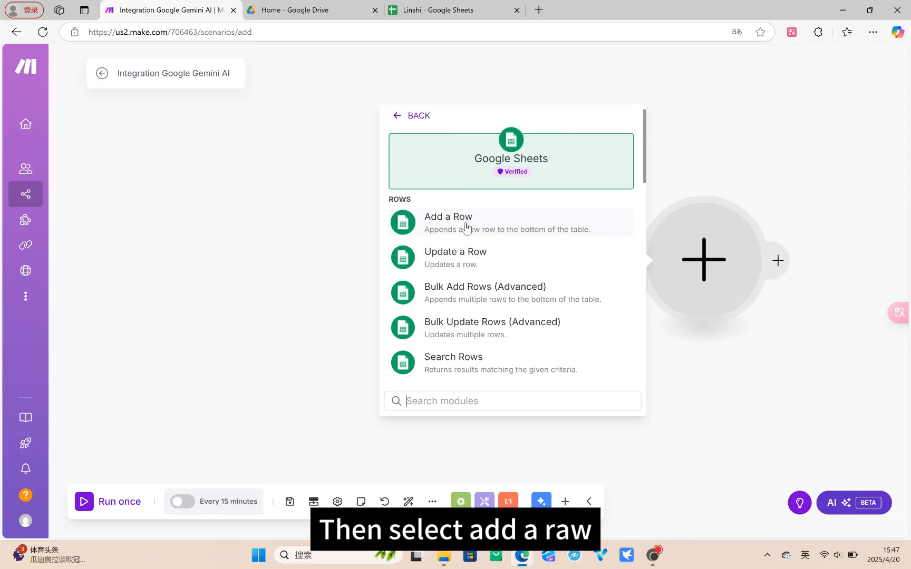
pyautogui.click(466, 228)
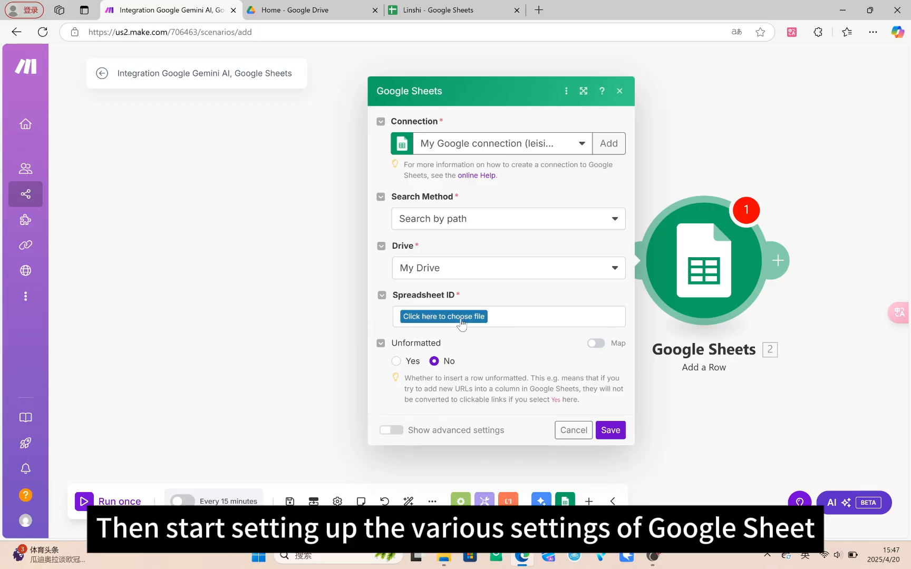
# Step: Choose the Linshi spreadsheet and its Sheet1 as the destination for the new row
pyautogui.click(460, 319)
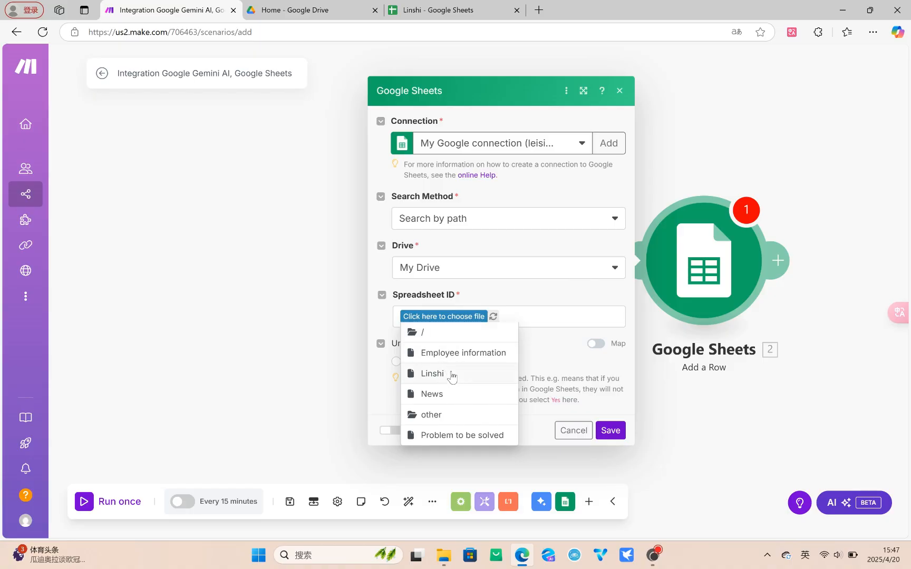
pyautogui.click(449, 373)
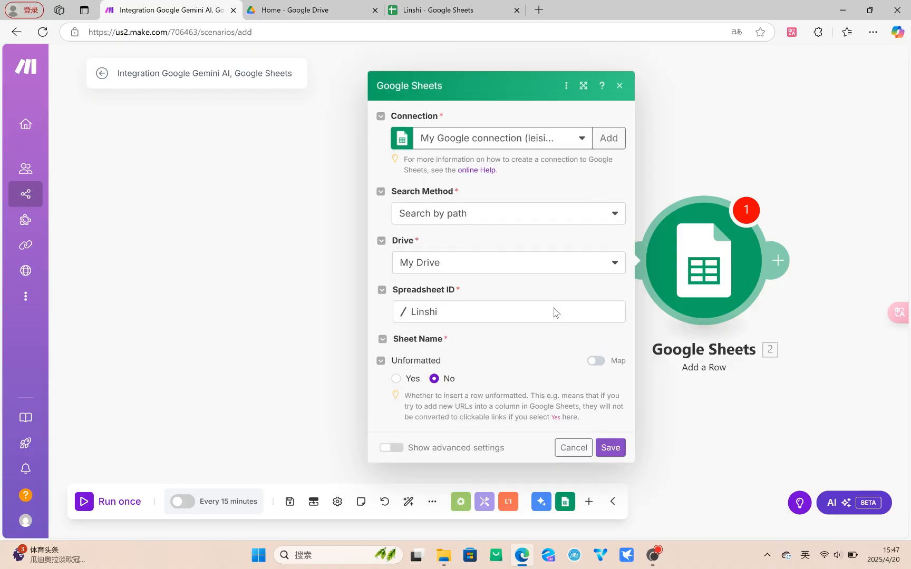
pyautogui.click(615, 342)
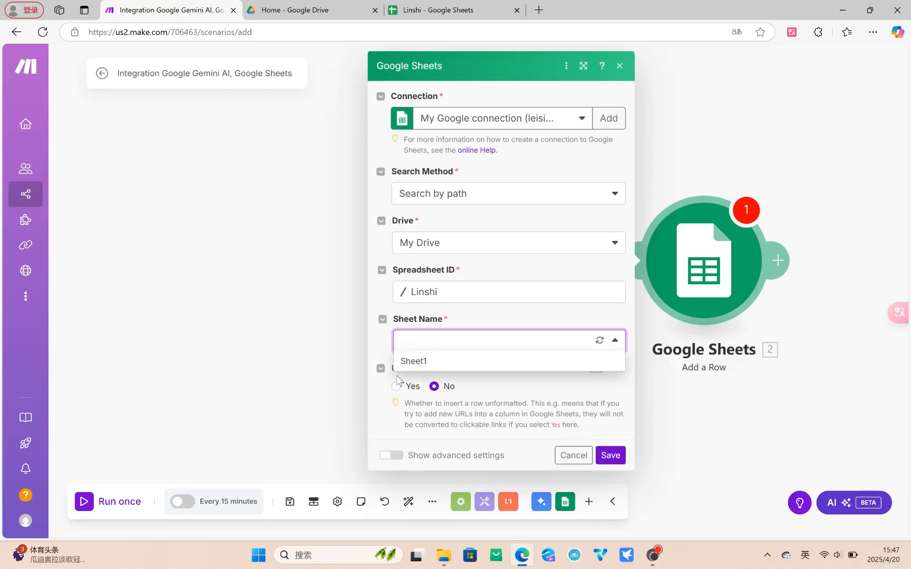
pyautogui.click(417, 359)
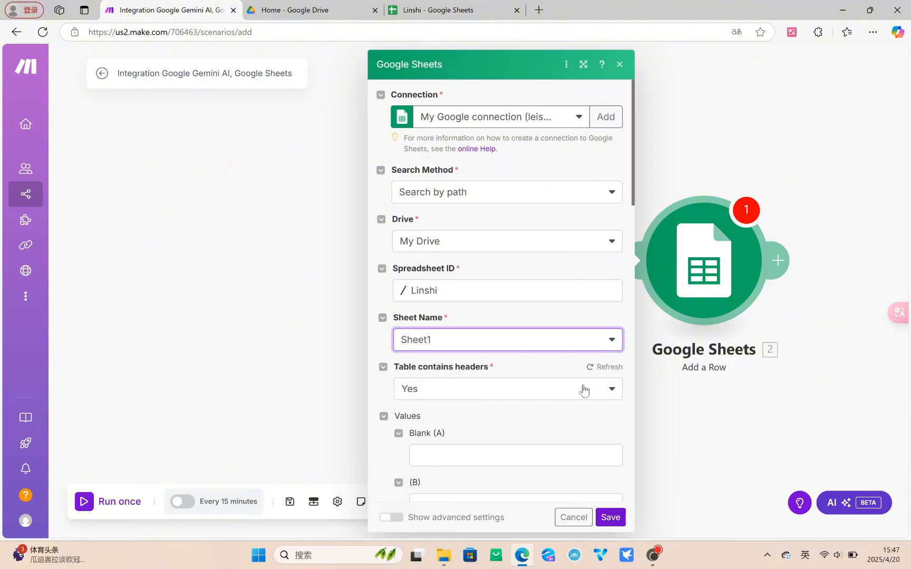
# Step: Map the Gemini completion's Result to the Blank (A) column and save the Google Sheets module
pyautogui.scroll(-3, 583, 390)
pyautogui.click(475, 278)
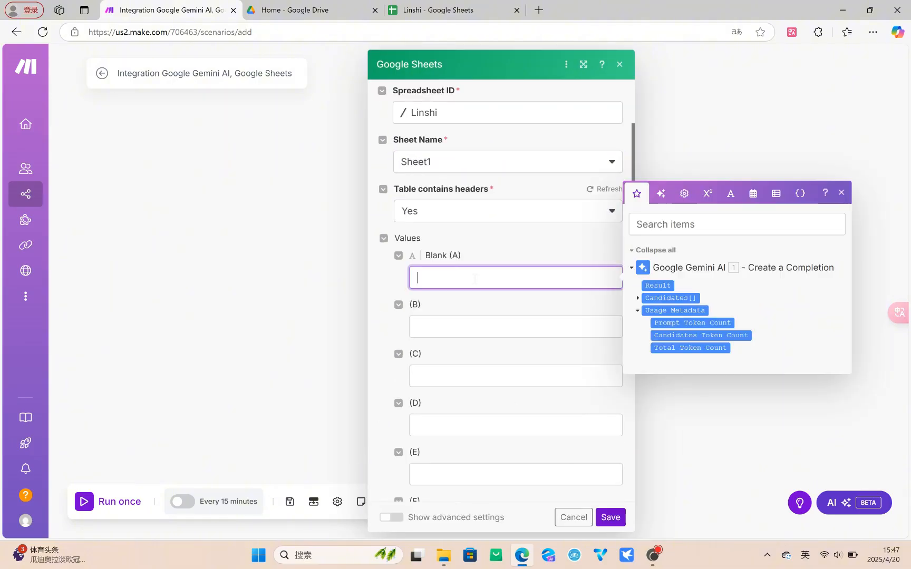
pyautogui.click(660, 285)
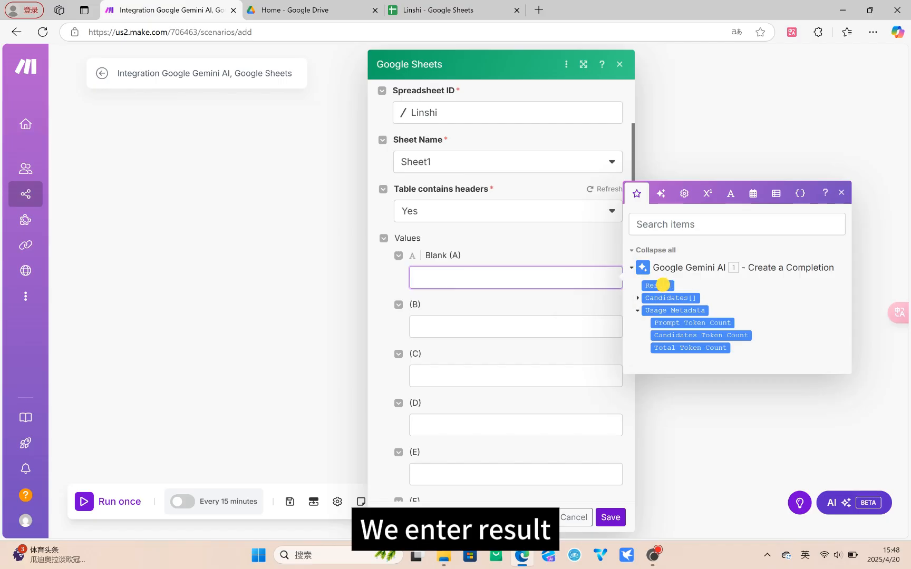
pyautogui.click(611, 517)
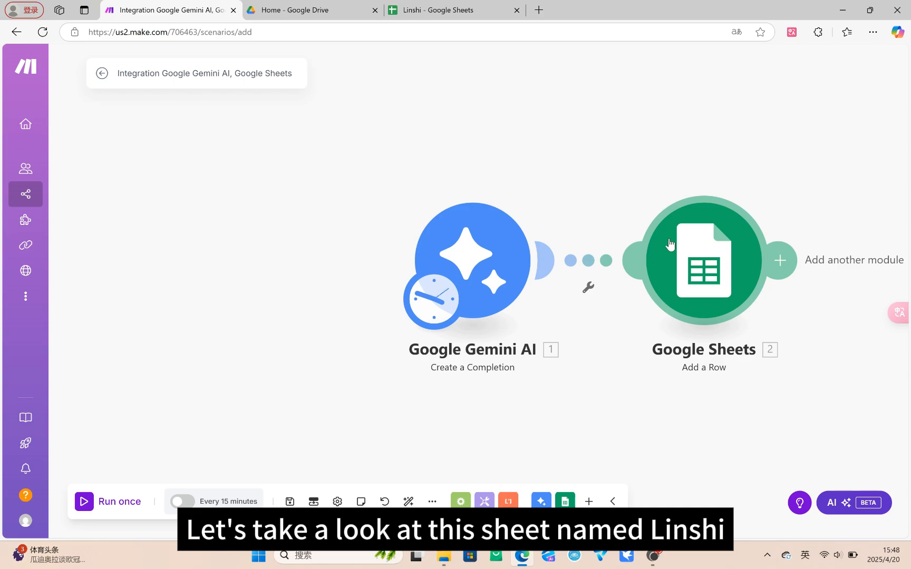
# Step: Switch to the Linshi spreadsheet in Google Sheets and inspect the cells below the Blank header
pyautogui.click(438, 10)
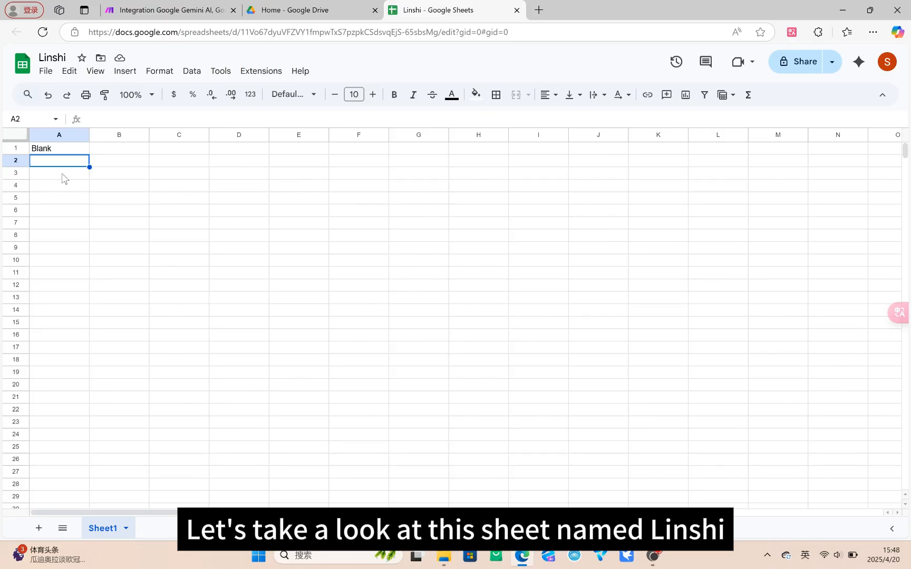
pyautogui.moveTo(62, 161); pyautogui.dragTo(427, 228)
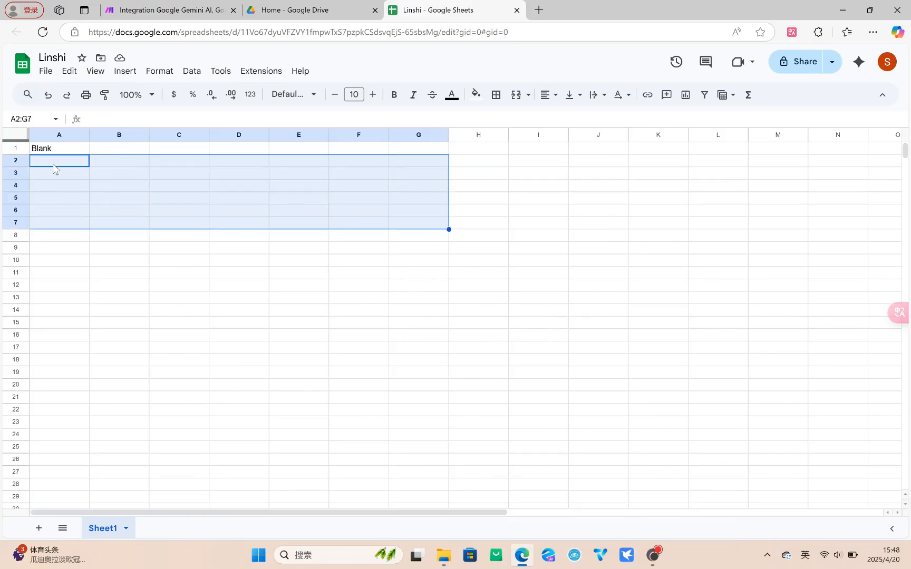
pyautogui.click(395, 289)
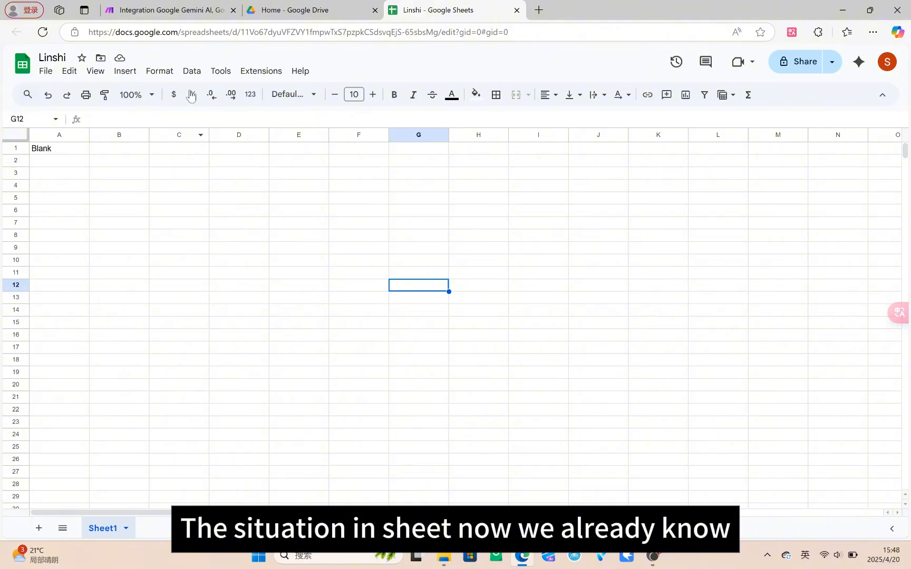
# Step: Return to Make, run the scenario once, and review the row it writes in the Linshi spreadsheet
pyautogui.click(174, 10)
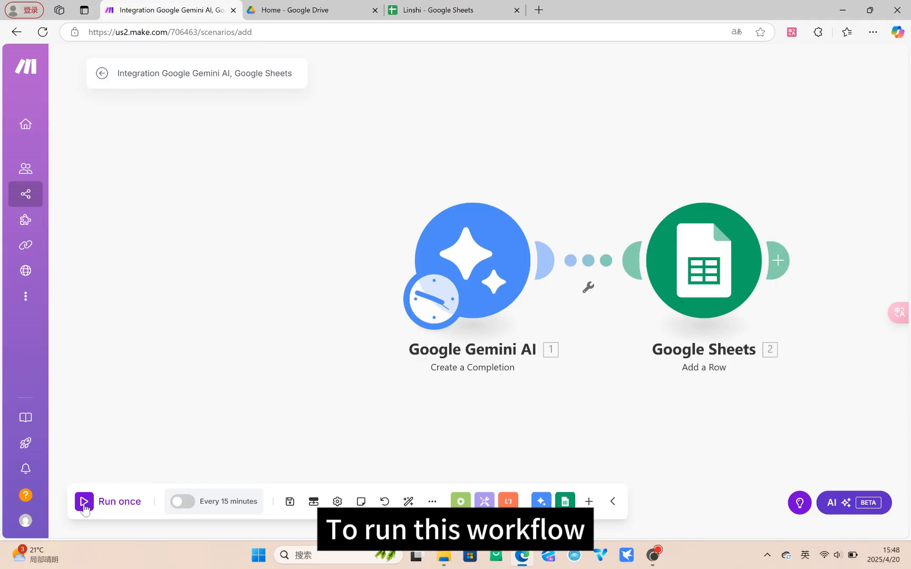
pyautogui.click(84, 506)
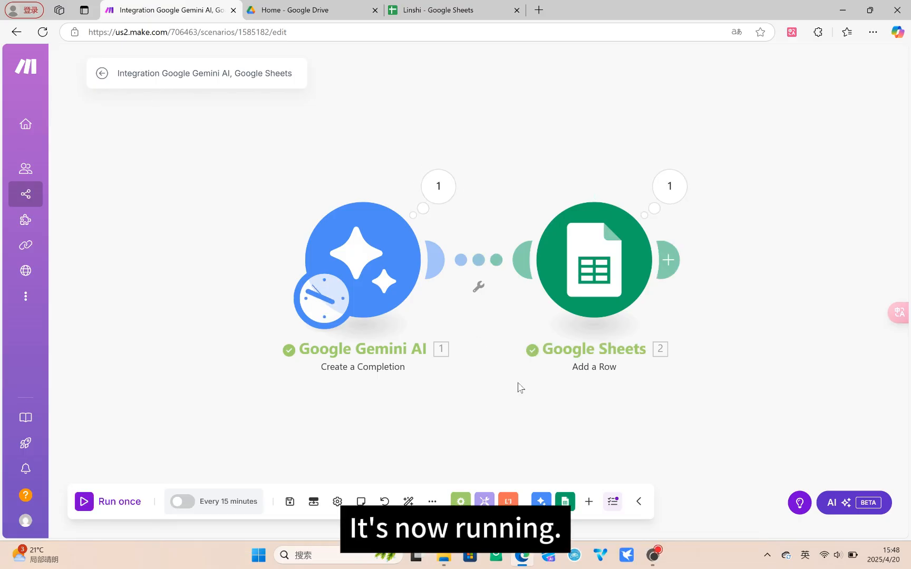
pyautogui.click(456, 10)
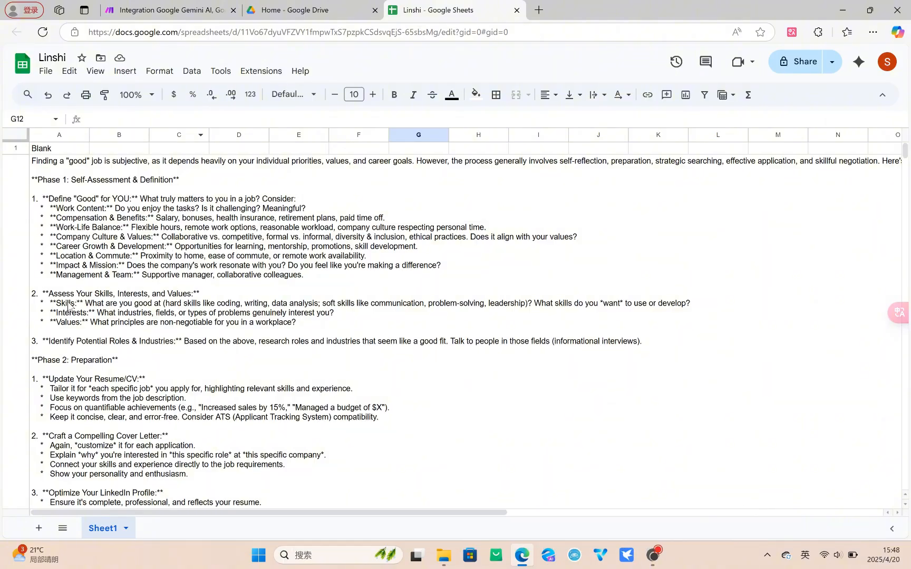
pyautogui.scroll(-5, 129, 293)
pyautogui.scroll(-12, 129, 293)
pyautogui.scroll(6, 127, 303)
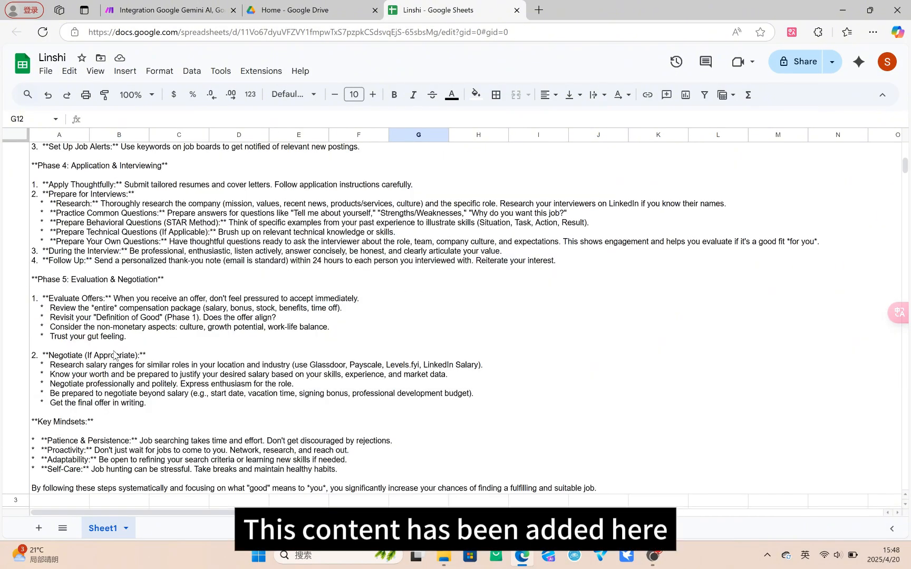
pyautogui.scroll(10, 70, 272)
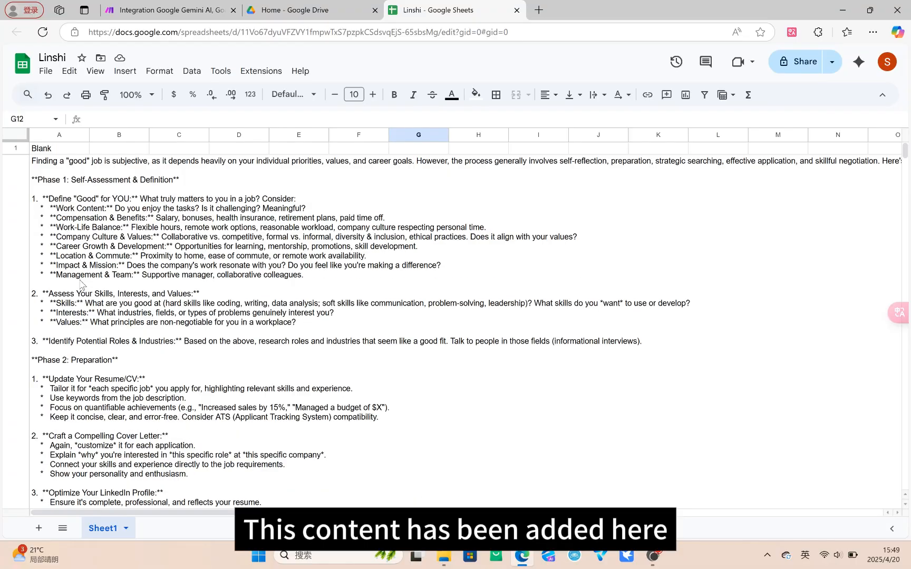
# Step: Back in the Make scenario, insert a router between the Gemini and Google Sheets modules
pyautogui.click(169, 10)
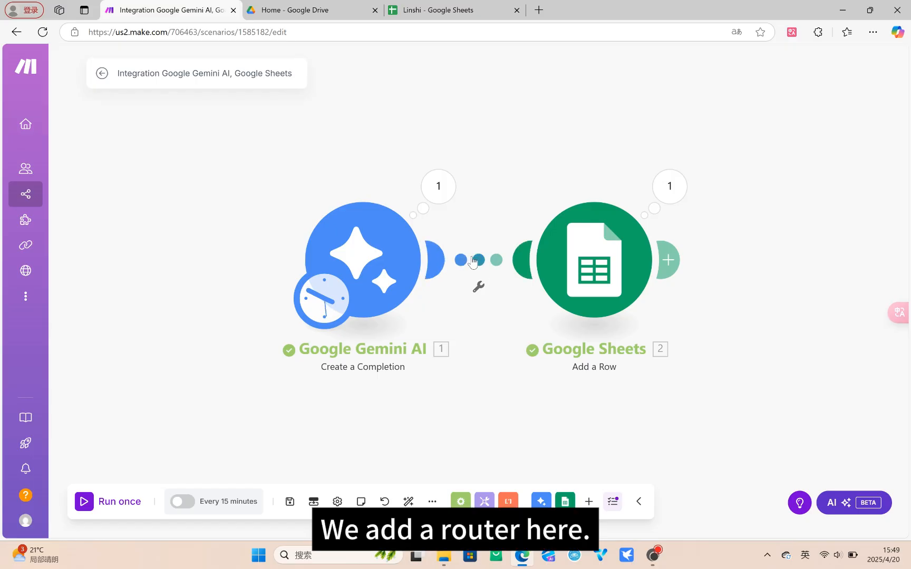
pyautogui.click(476, 261)
pyautogui.click(533, 327)
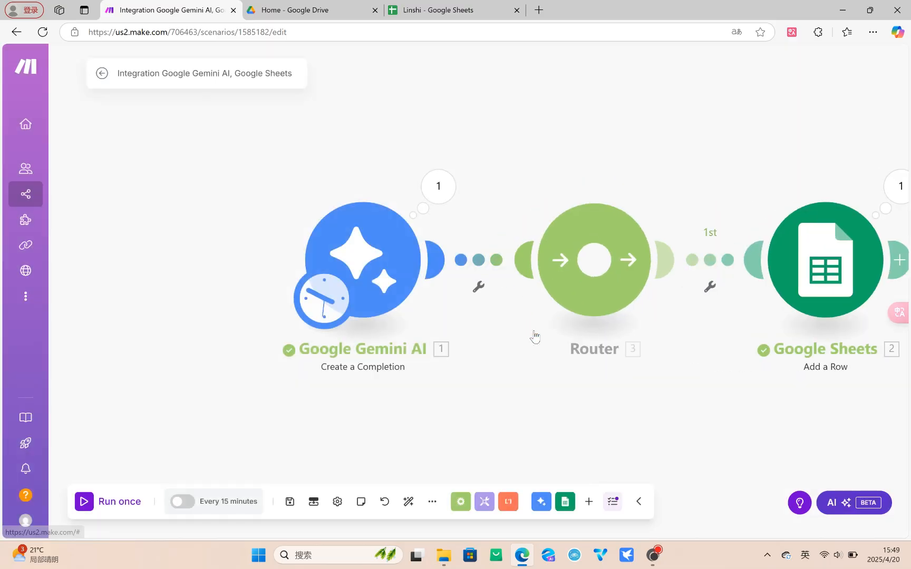
# Step: Add a second route to the router with a Google Docs Create a Document module
pyautogui.click(598, 261)
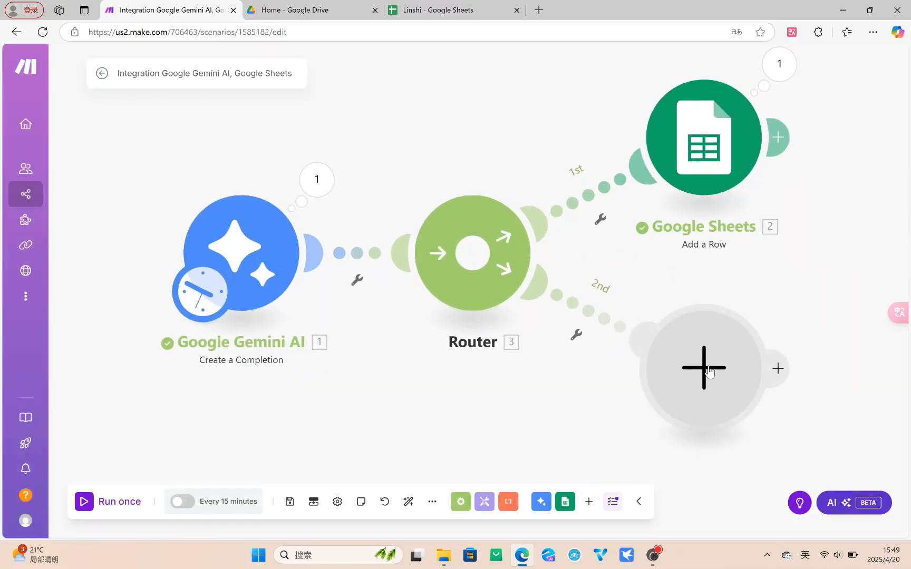
pyautogui.click(709, 372)
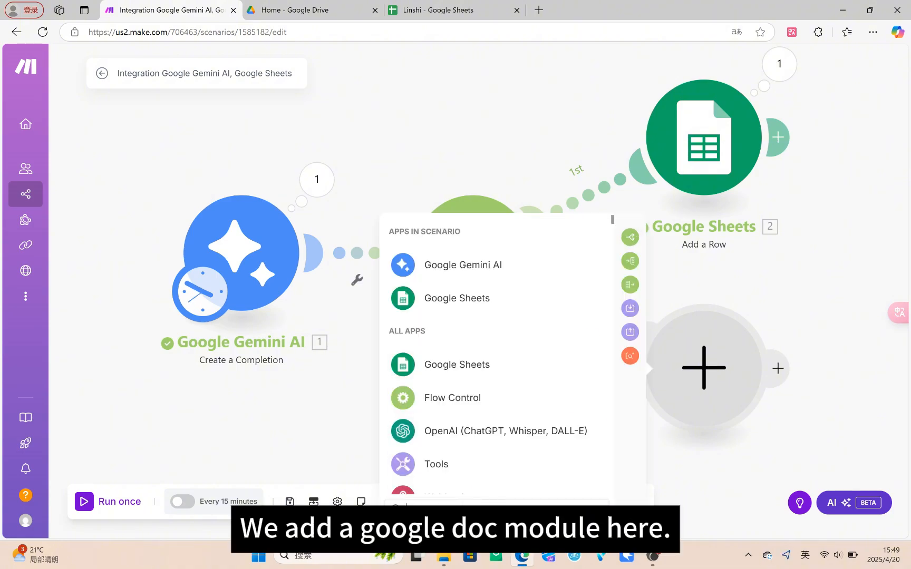
pyautogui.write('goo')
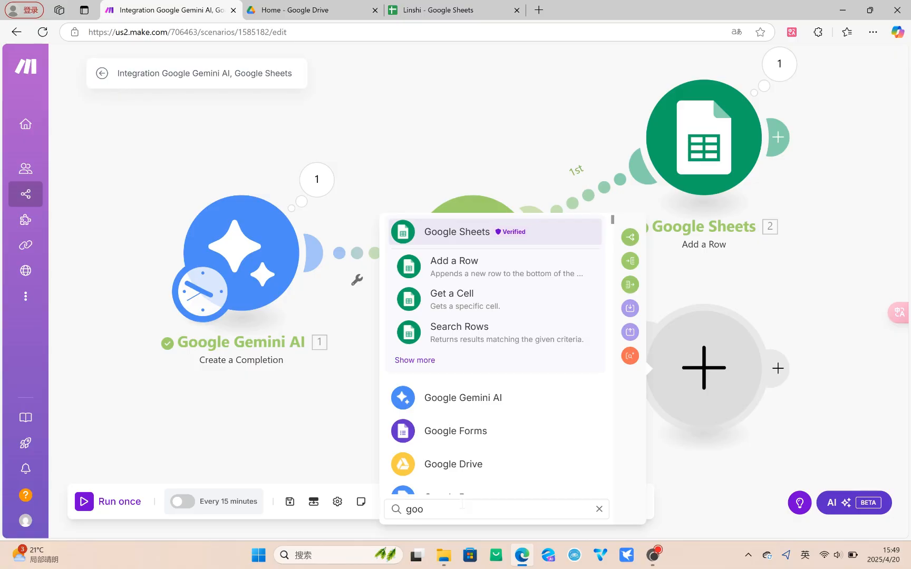
pyautogui.write('gle')
pyautogui.scroll(-1, 474, 435)
pyautogui.click(447, 438)
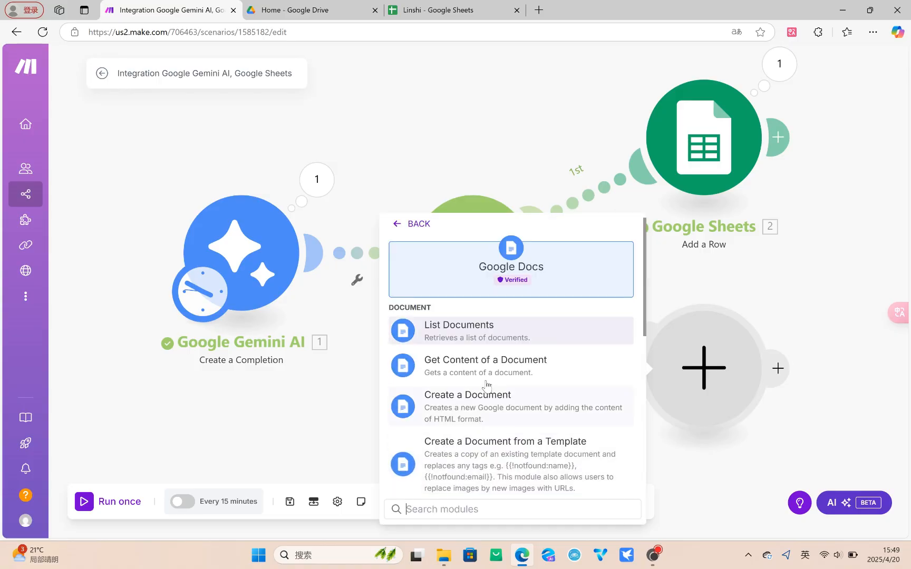
pyautogui.click(495, 404)
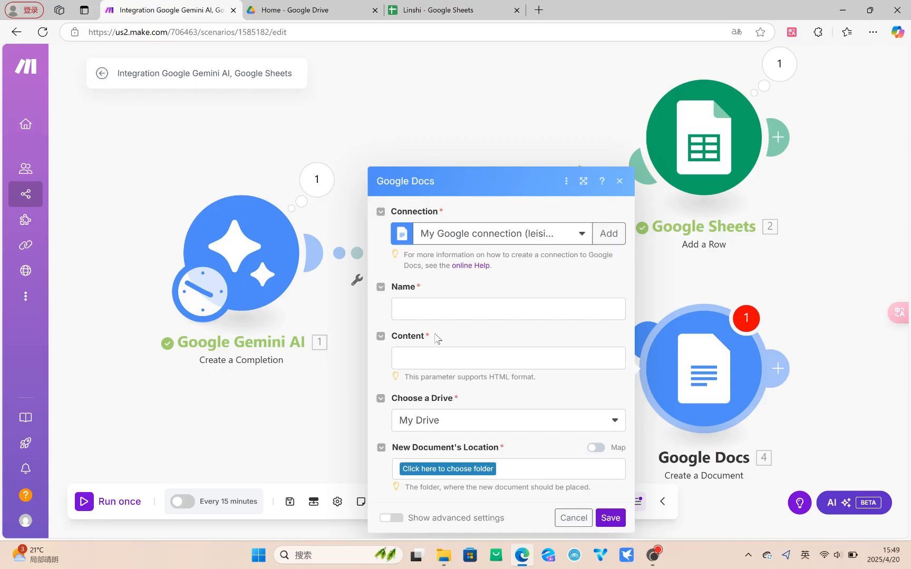
# Step: Name the new Google Docs document News1 and map the Gemini completion's Result to its content
pyautogui.click(465, 307)
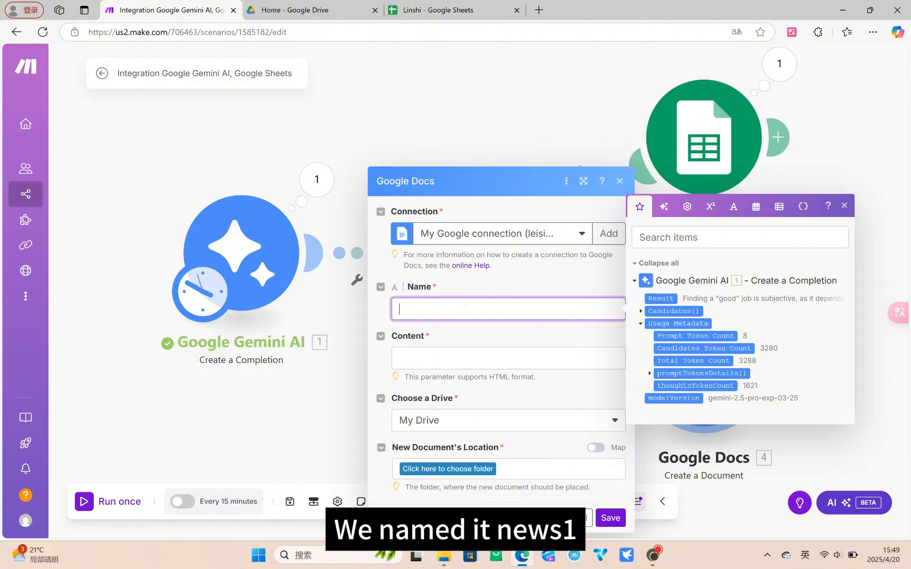
pyautogui.write('New')
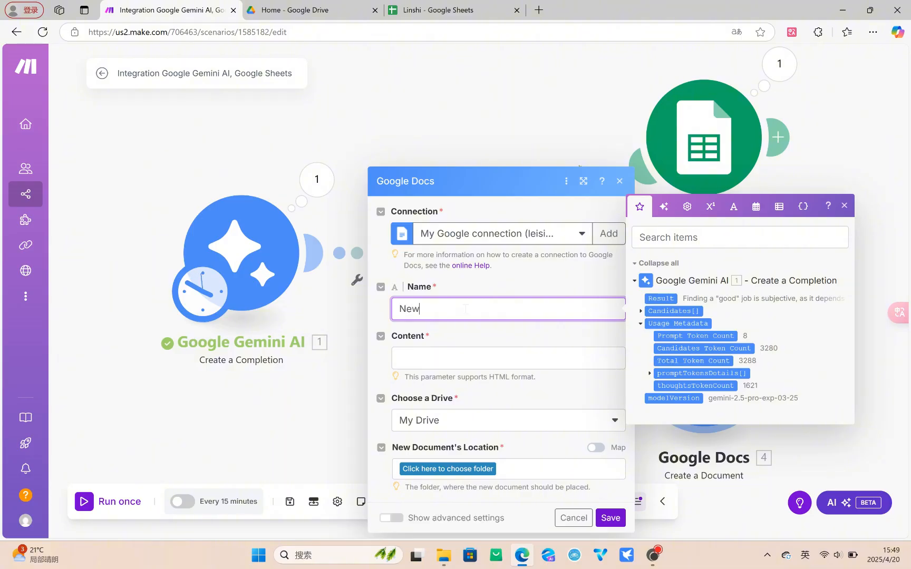
pyautogui.write('s1')
pyautogui.click(425, 359)
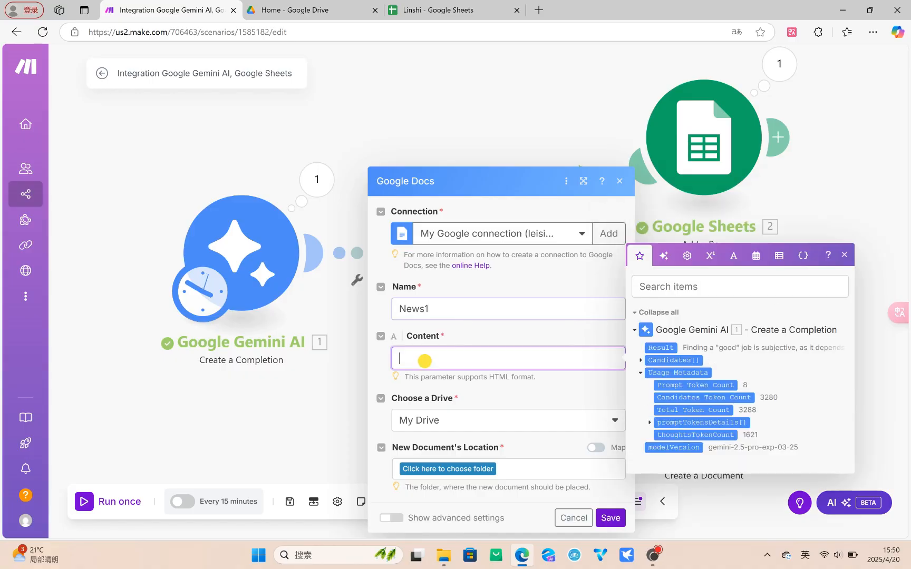
pyautogui.click(666, 346)
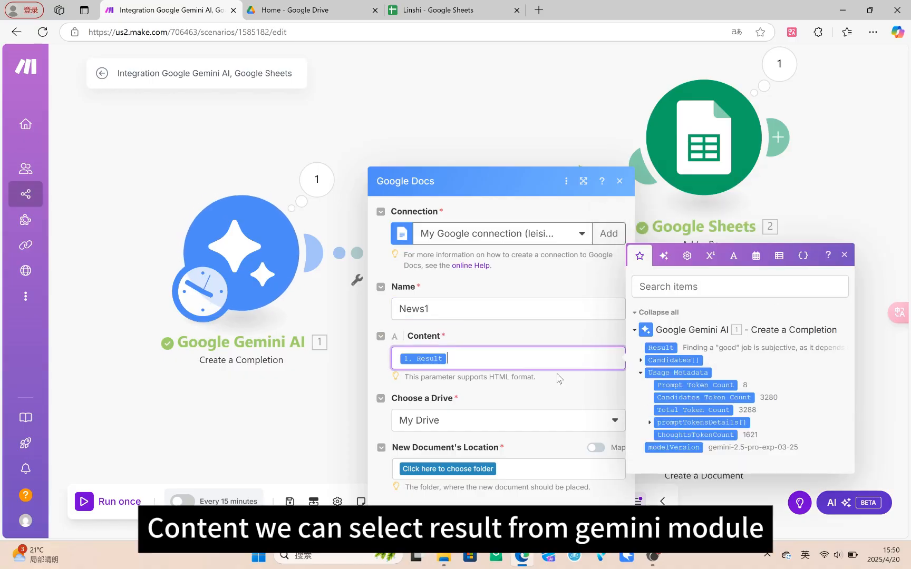
# Step: Set the new document's location to the root folder (/) of My Drive and save the Google Docs module
pyautogui.click(466, 472)
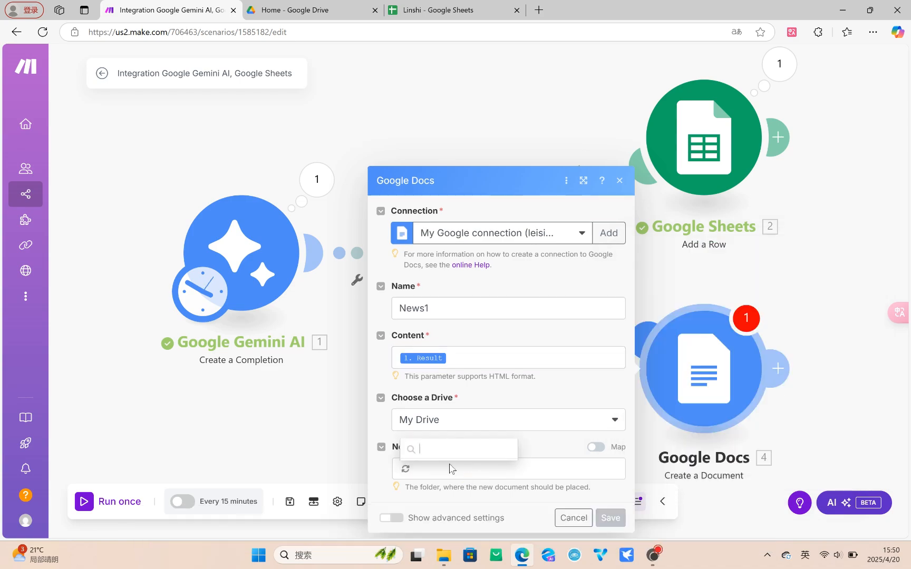
pyautogui.click(424, 431)
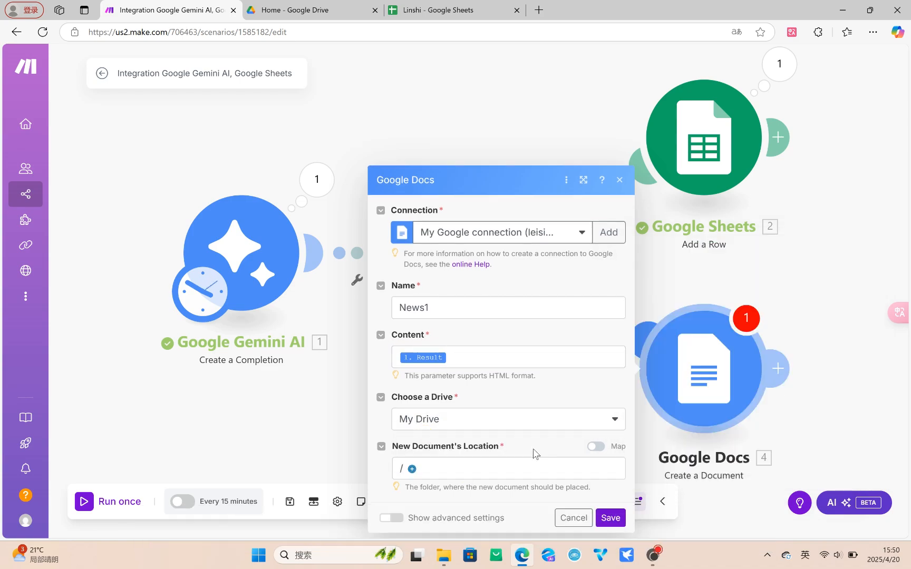
pyautogui.click(612, 519)
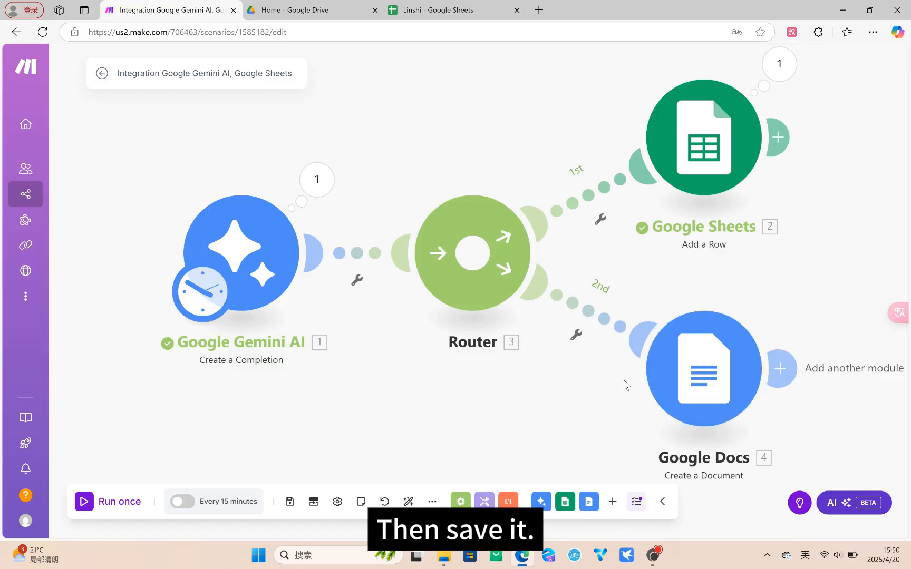
# Step: Add a third route to the router with a Tools Set variable module
pyautogui.scroll(-1, 622, 383)
pyautogui.click(486, 275)
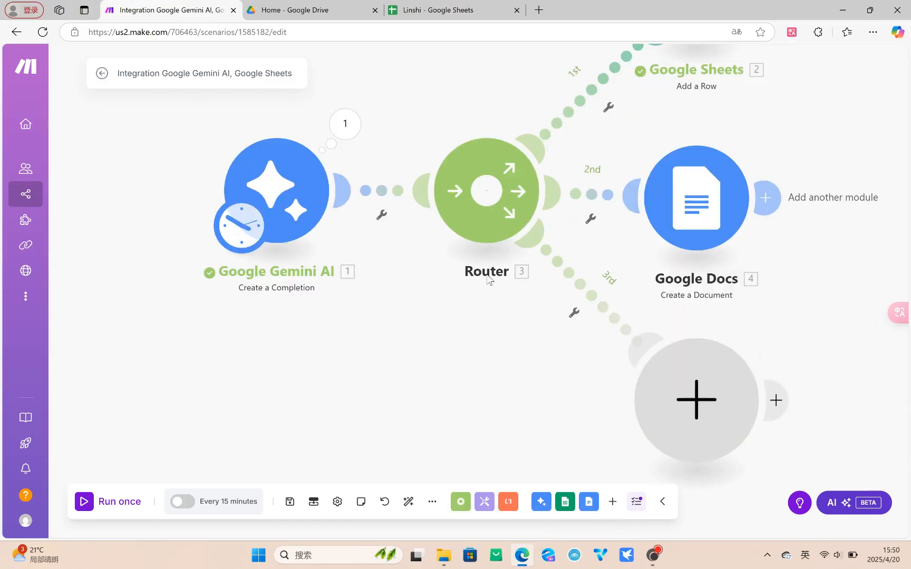
pyautogui.click(704, 388)
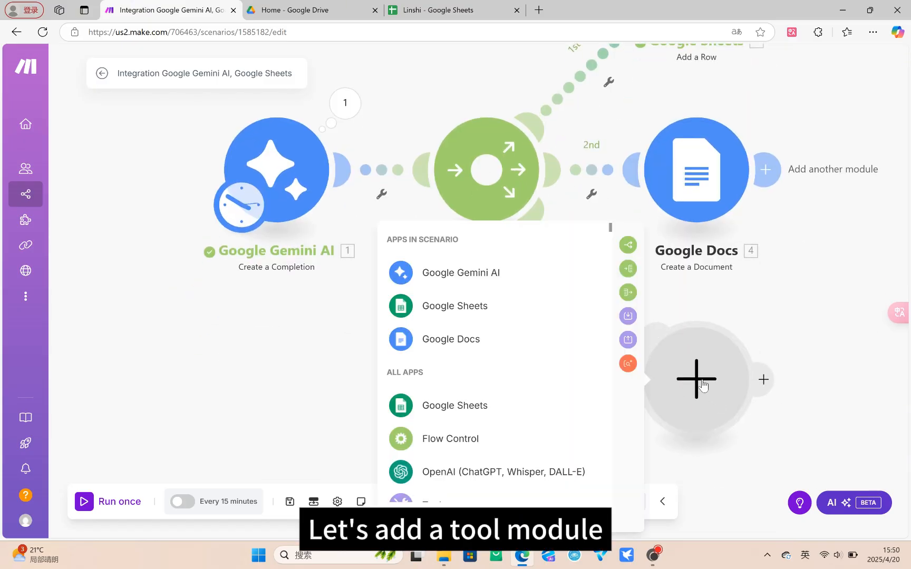
pyautogui.scroll(-4, 433, 285)
pyautogui.click(462, 267)
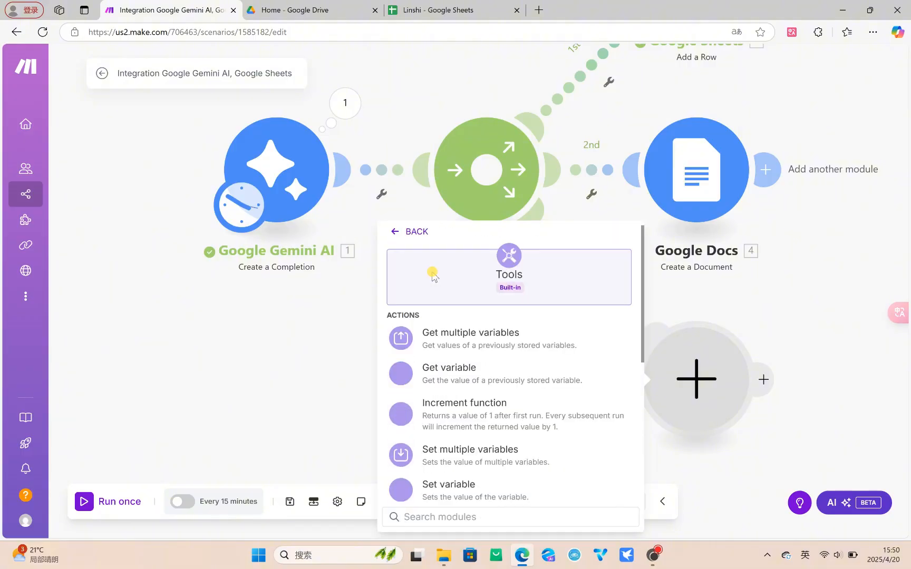
pyautogui.click(464, 484)
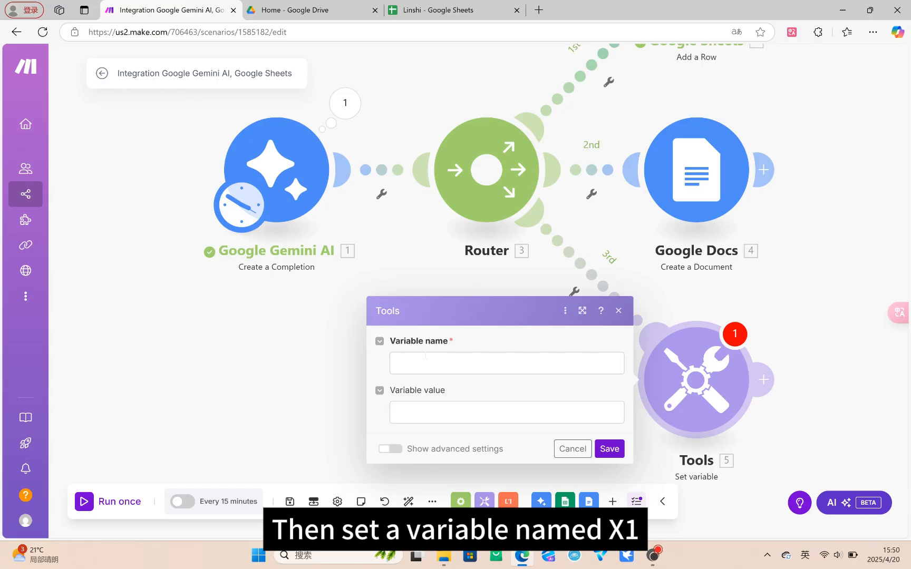
# Step: Name the variable X1, map the Gemini completion's Result as its value, and save the Tools module
pyautogui.click(427, 361)
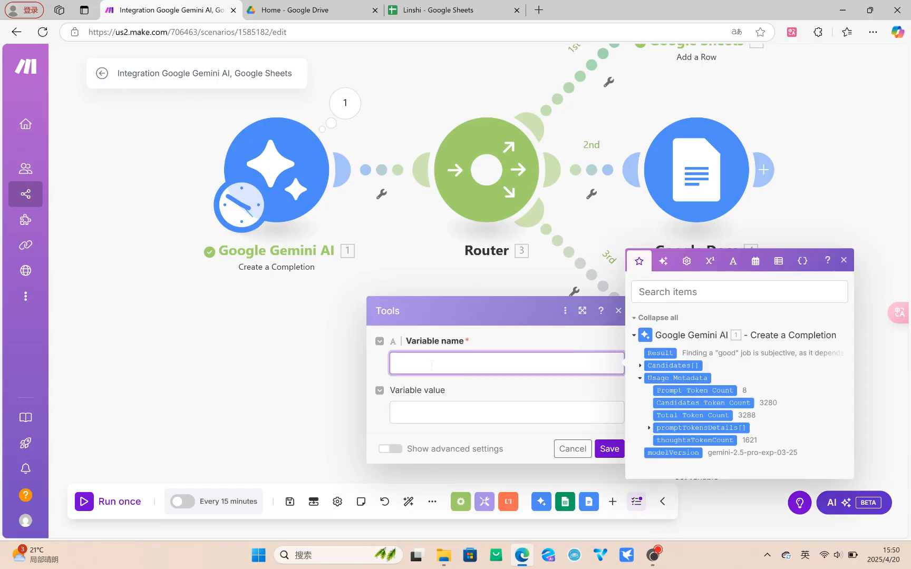
pyautogui.write('X1')
pyautogui.click(437, 412)
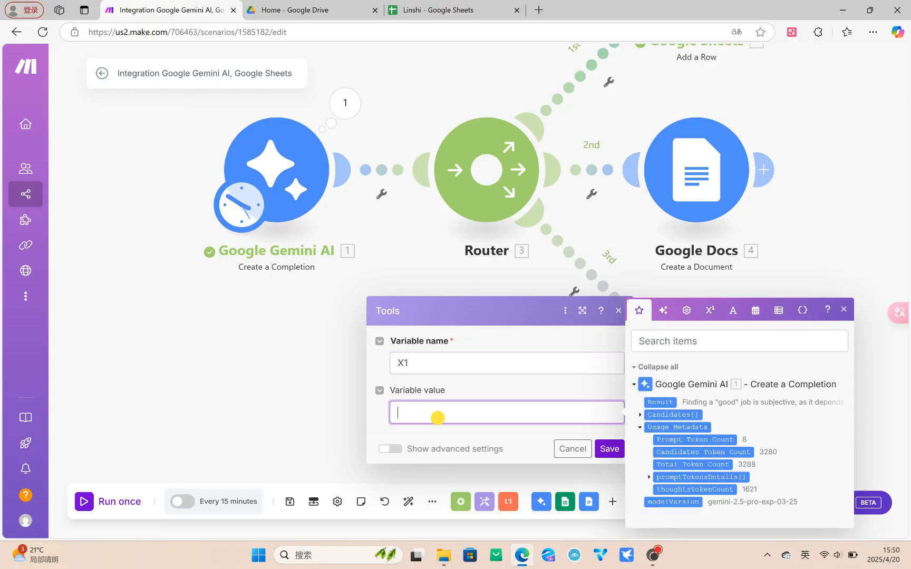
pyautogui.click(666, 402)
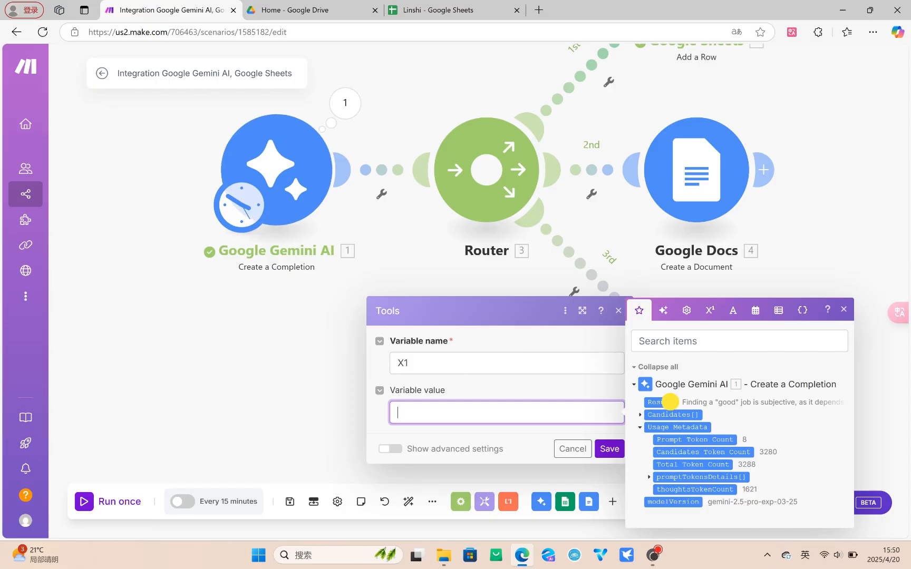
pyautogui.click(607, 449)
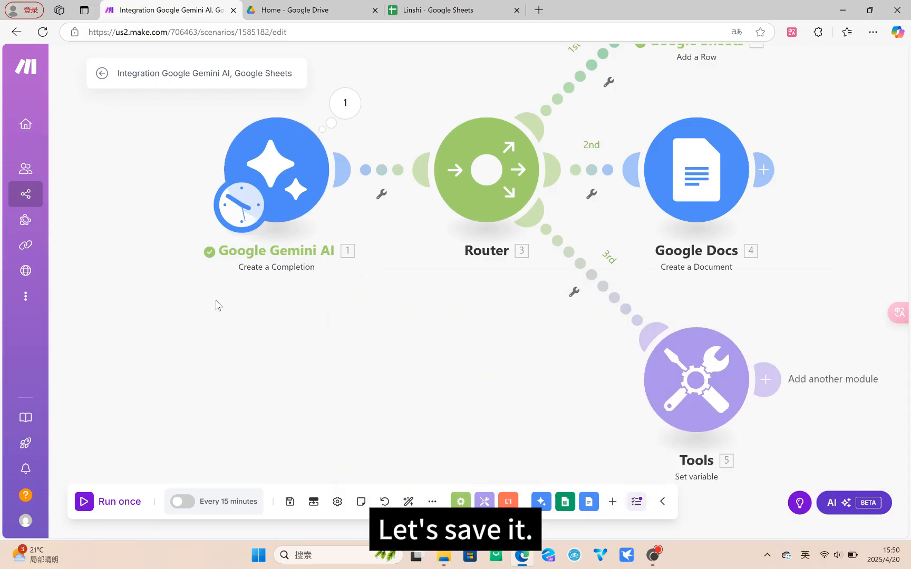
# Step: Run the scenario once, then switch to the Linshi spreadsheet and review the row it adds
pyautogui.click(82, 503)
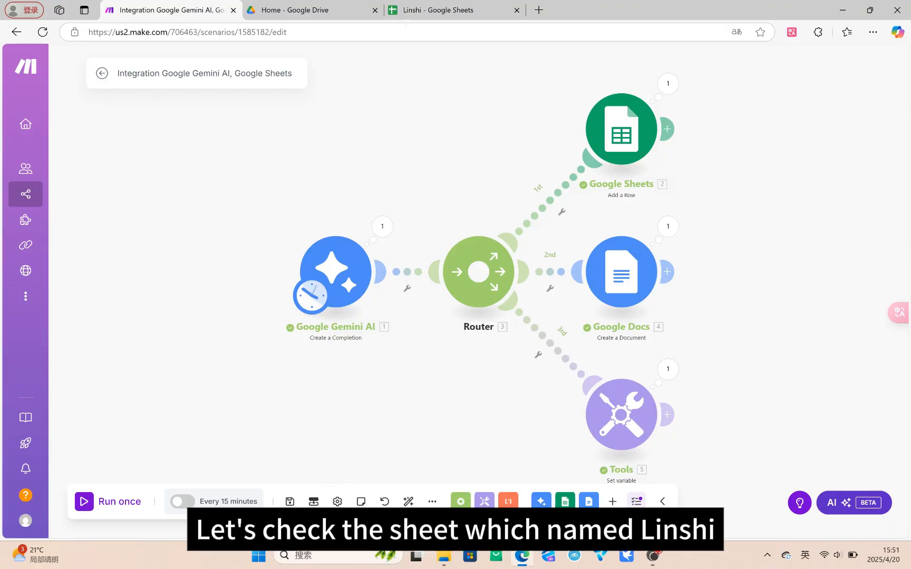
pyautogui.click(450, 10)
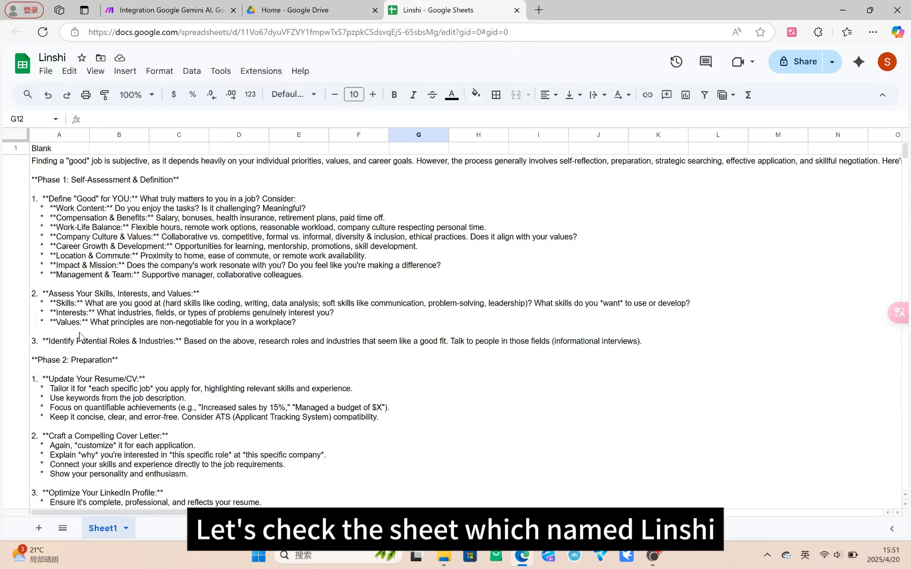
pyautogui.scroll(-10, 80, 337)
pyautogui.scroll(-10, 80, 338)
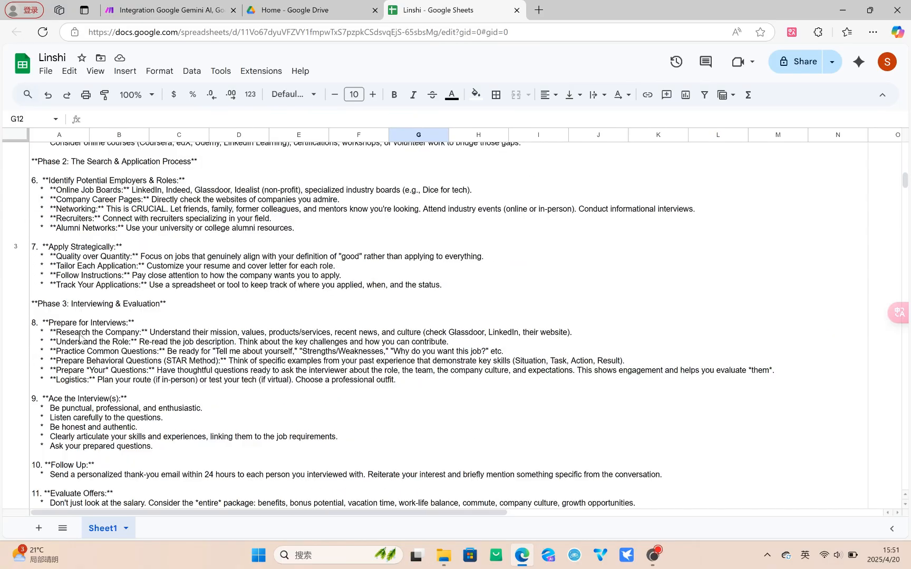
pyautogui.scroll(15, 80, 328)
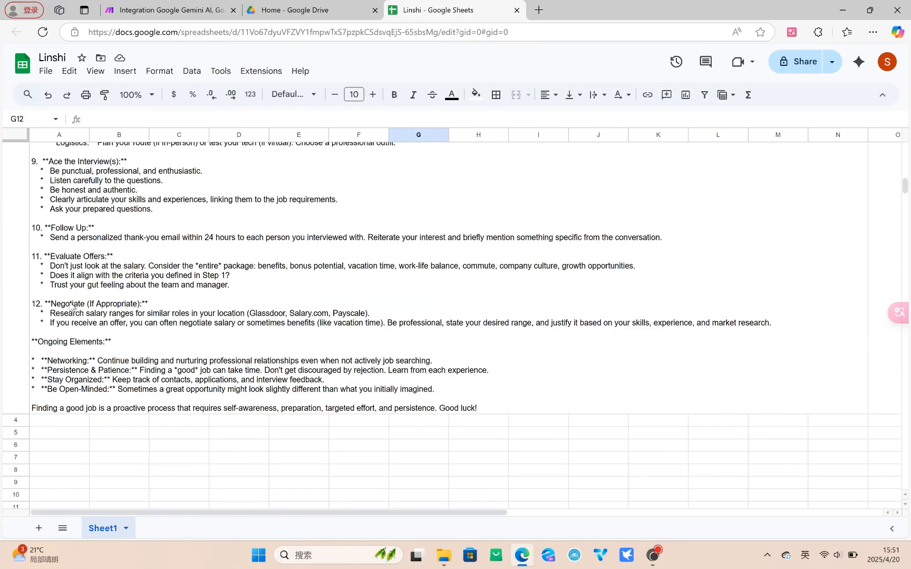
pyautogui.scroll(5, 58, 327)
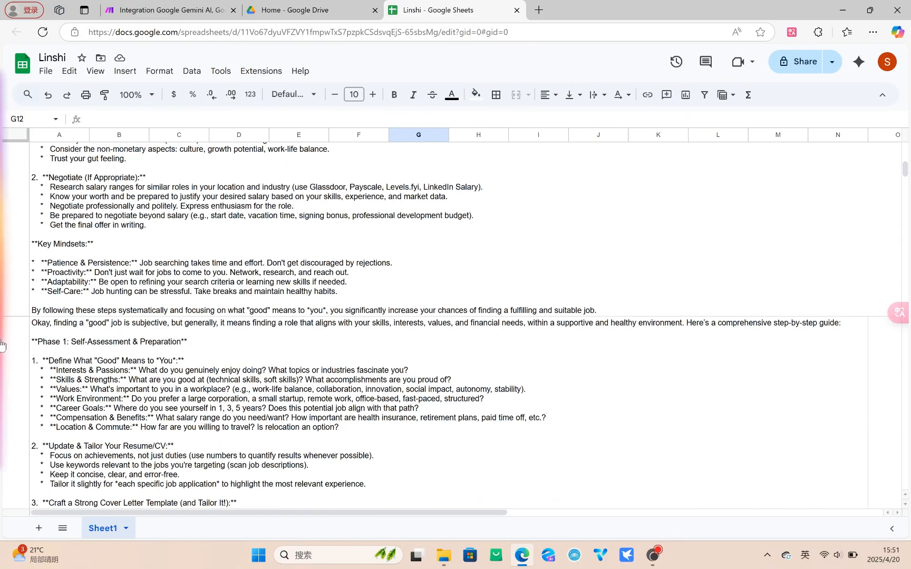
pyautogui.moveTo(38, 332)
pyautogui.mouseDown()
pyautogui.moveTo(84, 369)
pyautogui.moveTo(511, 419)
pyautogui.mouseUp()
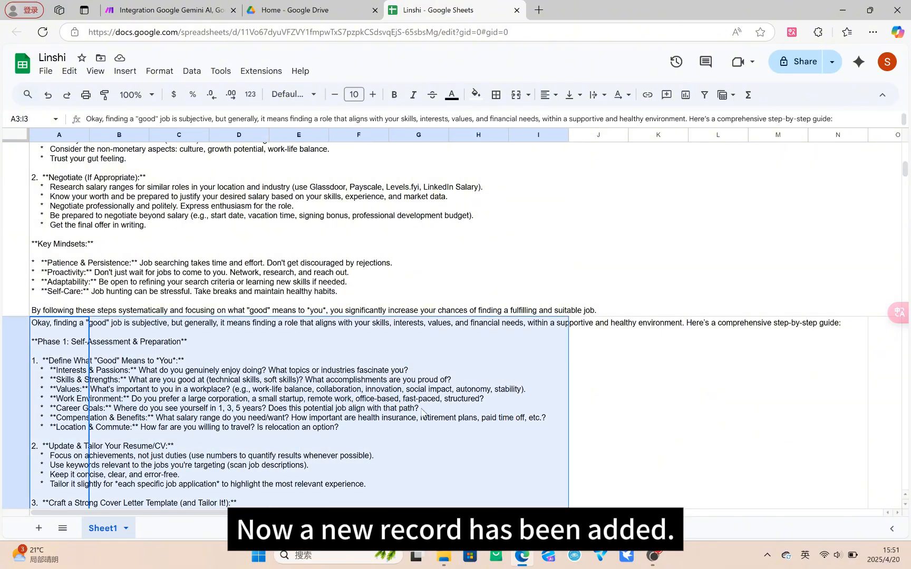
# Step: Switch to Google Drive, look through the expanded suggested files for the generated document, and refresh the page
pyautogui.click(322, 10)
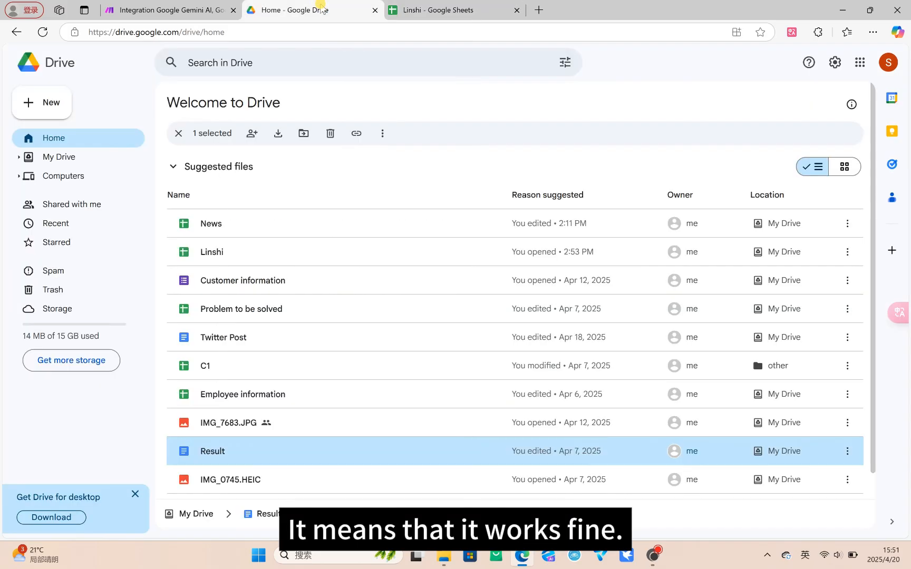
pyautogui.scroll(-1, 424, 287)
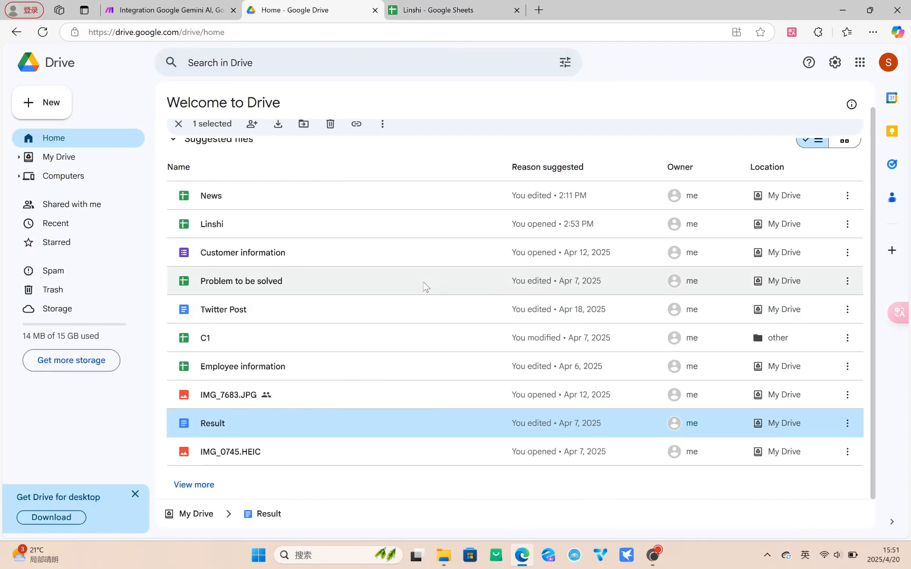
pyautogui.scroll(1, 345, 348)
pyautogui.scroll(-1, 249, 240)
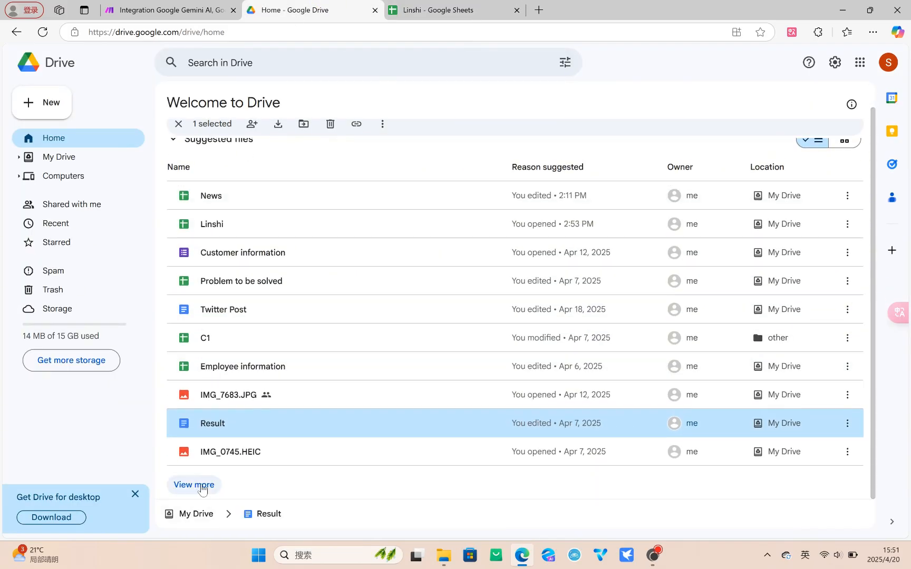
pyautogui.click(191, 484)
pyautogui.scroll(-3, 345, 439)
pyautogui.scroll(3, 346, 439)
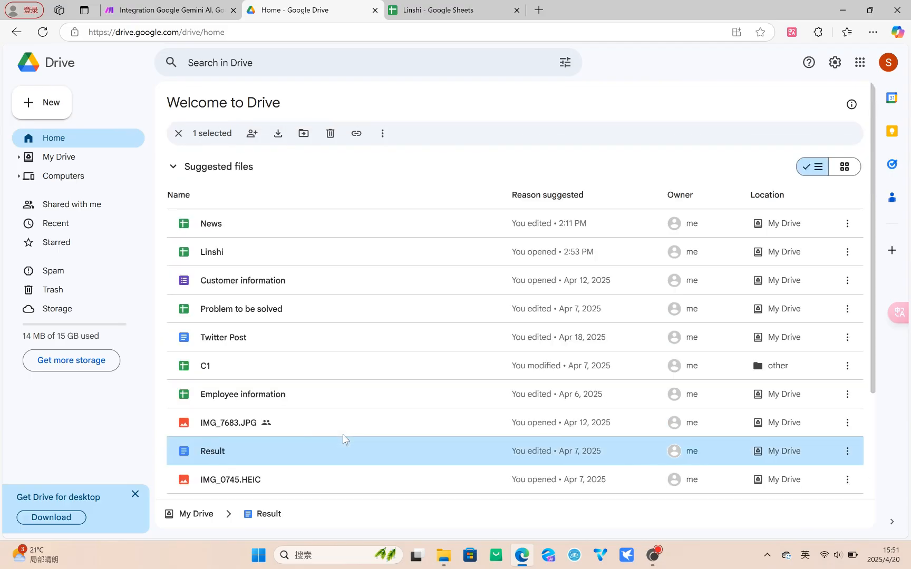
pyautogui.scroll(-2, 337, 299)
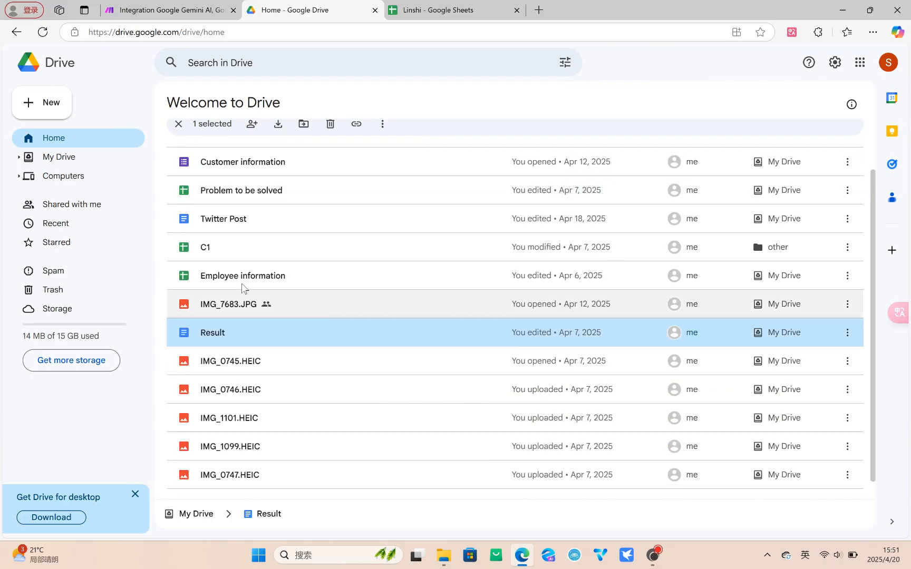
pyautogui.click(42, 32)
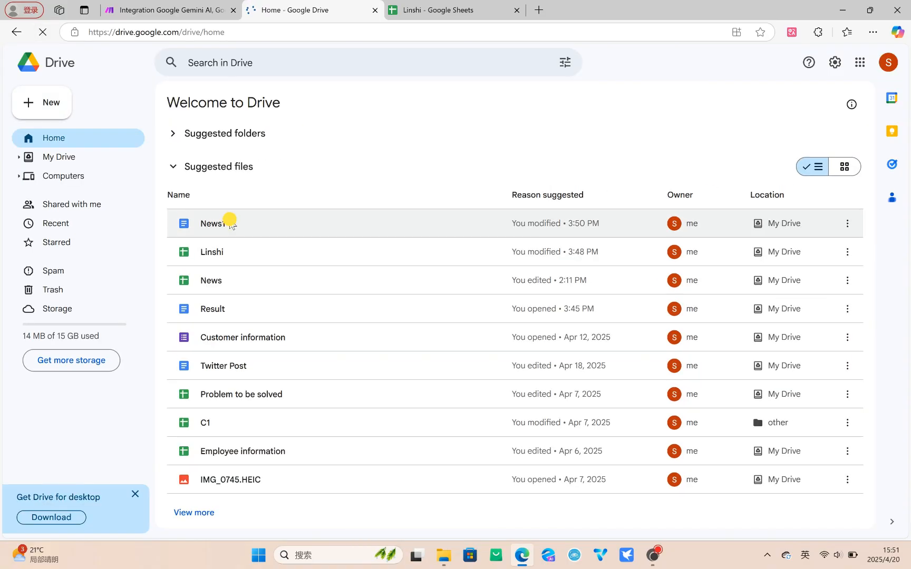
# Step: Open the News1 document from Drive and read through its content
pyautogui.doubleClick(230, 223)
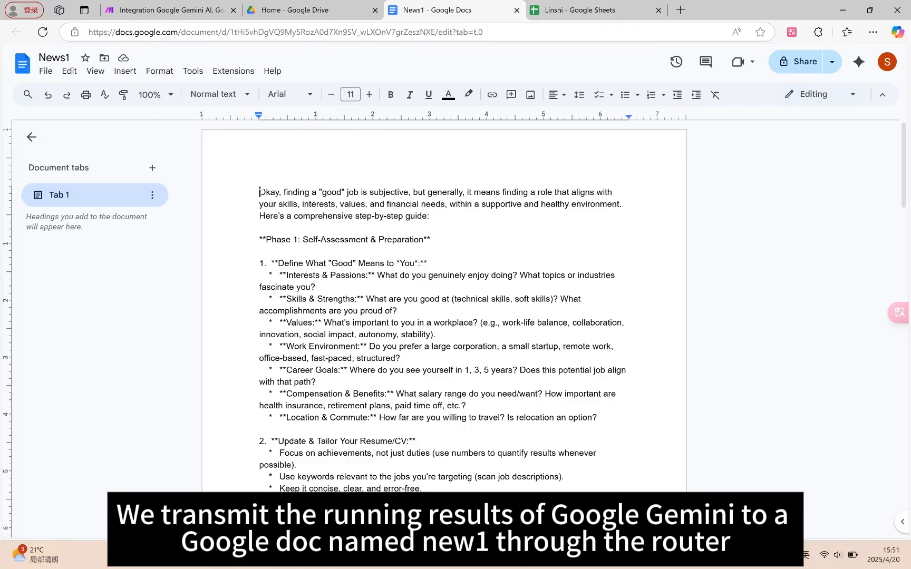
pyautogui.scroll(-20, 375, 254)
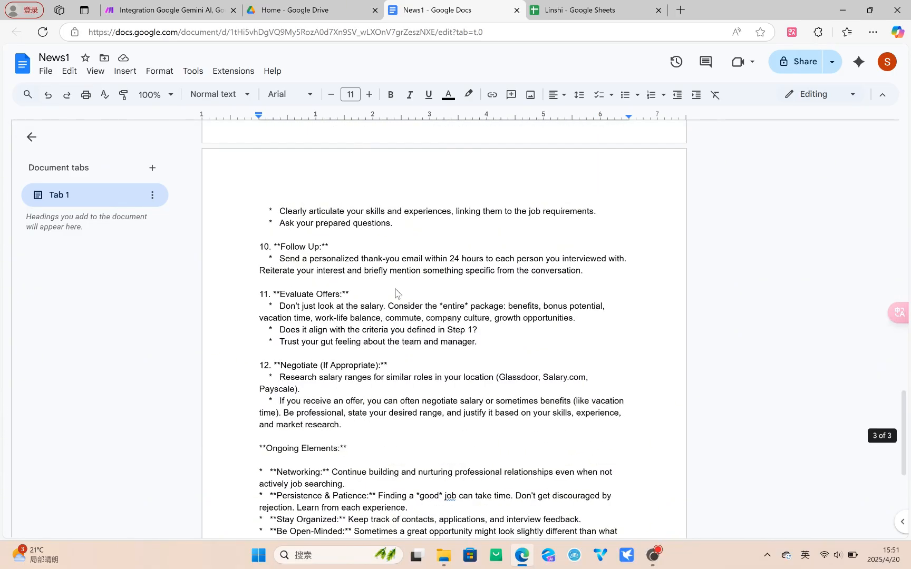
pyautogui.click(329, 10)
# Step: Return to the Make scenario and inspect the X1 value in the Tools module's run output
pyautogui.click(105, 10)
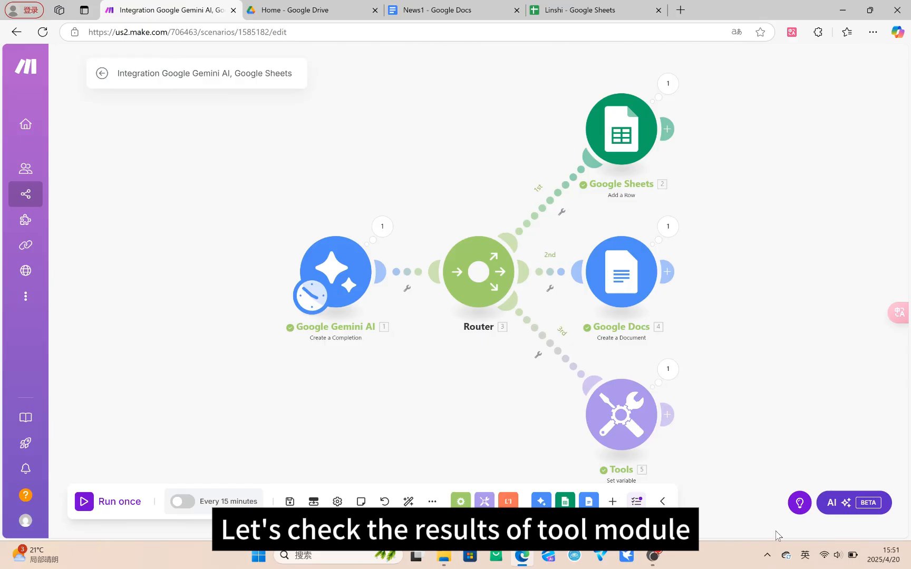
pyautogui.click(668, 369)
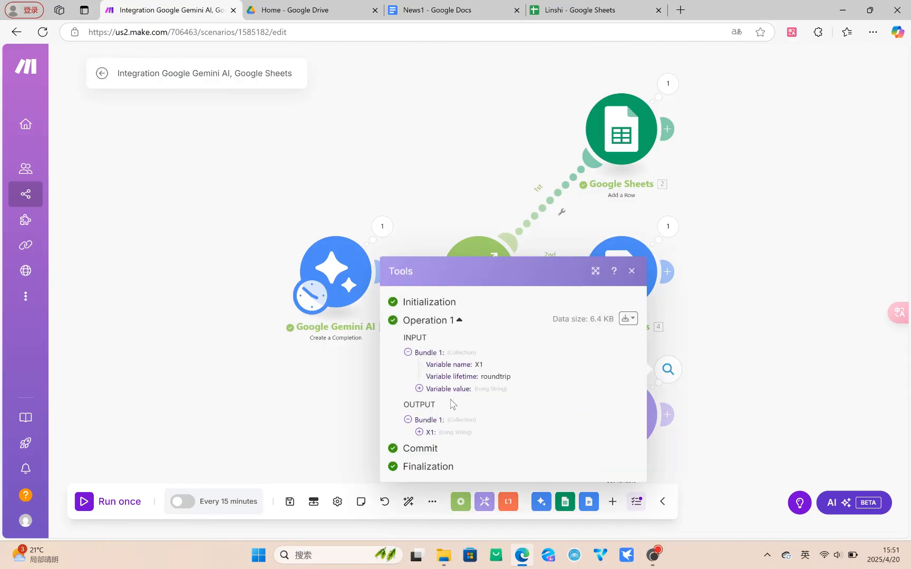
pyautogui.click(419, 432)
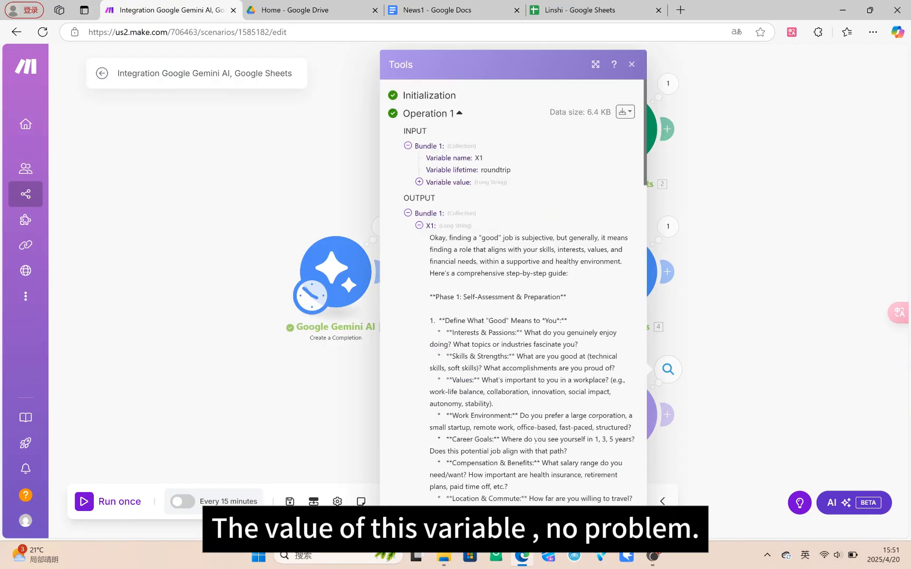
pyautogui.moveTo(430, 238)
pyautogui.mouseDown()
pyautogui.moveTo(485, 257)
pyautogui.moveTo(557, 474)
pyautogui.mouseUp()
pyautogui.click(491, 333)
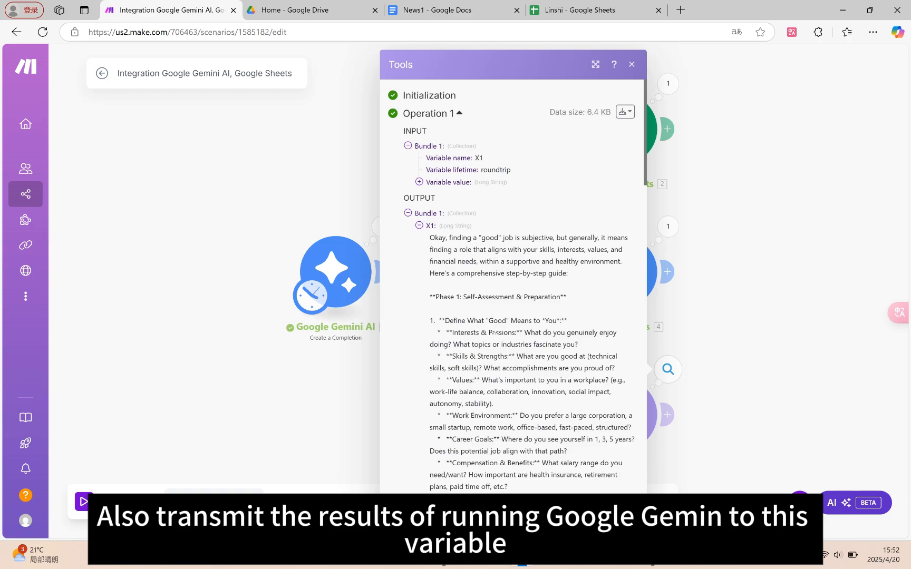
pyautogui.click(762, 333)
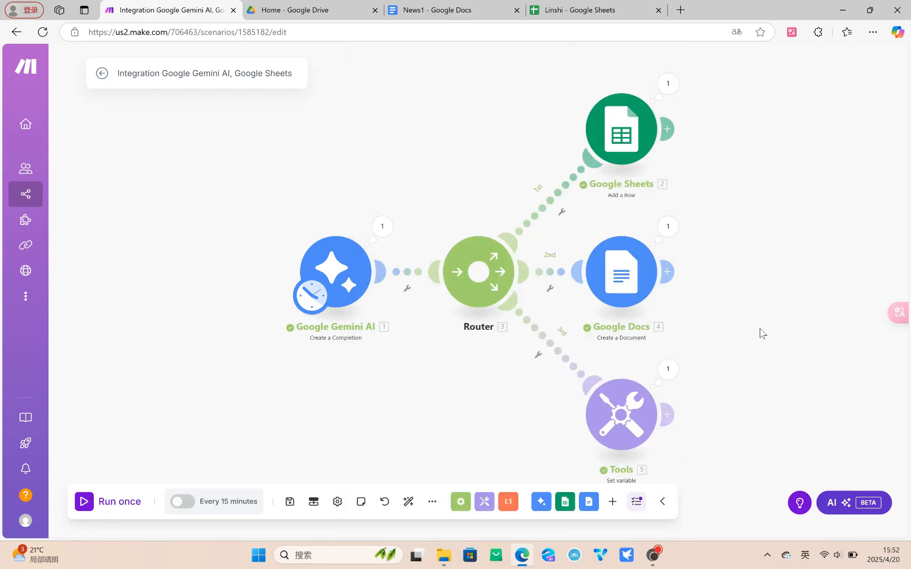